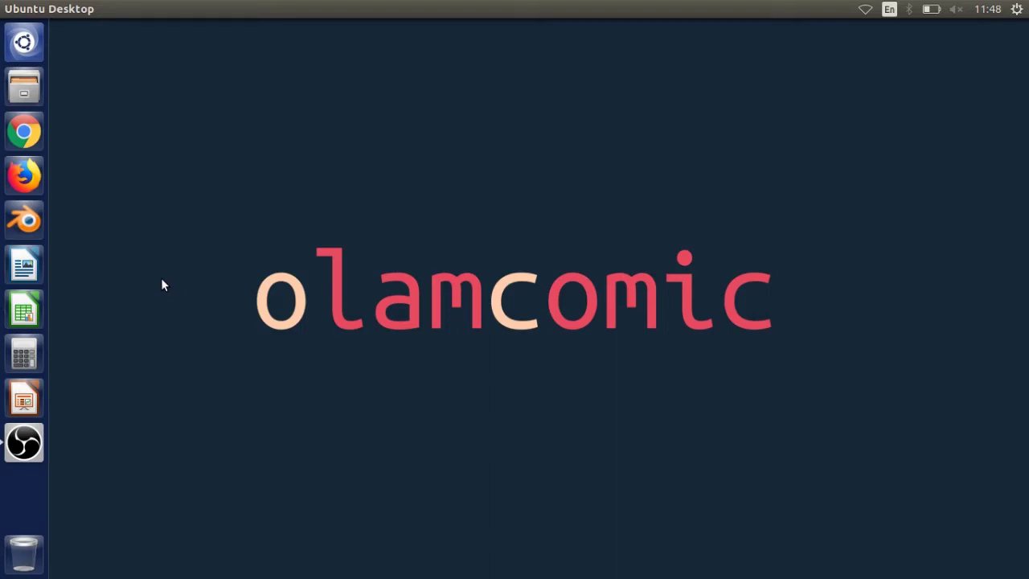
Search the computer for "gimp" and launch GIMP Image Editor.
{"action": "left_click", "coordinate": [22, 48]}
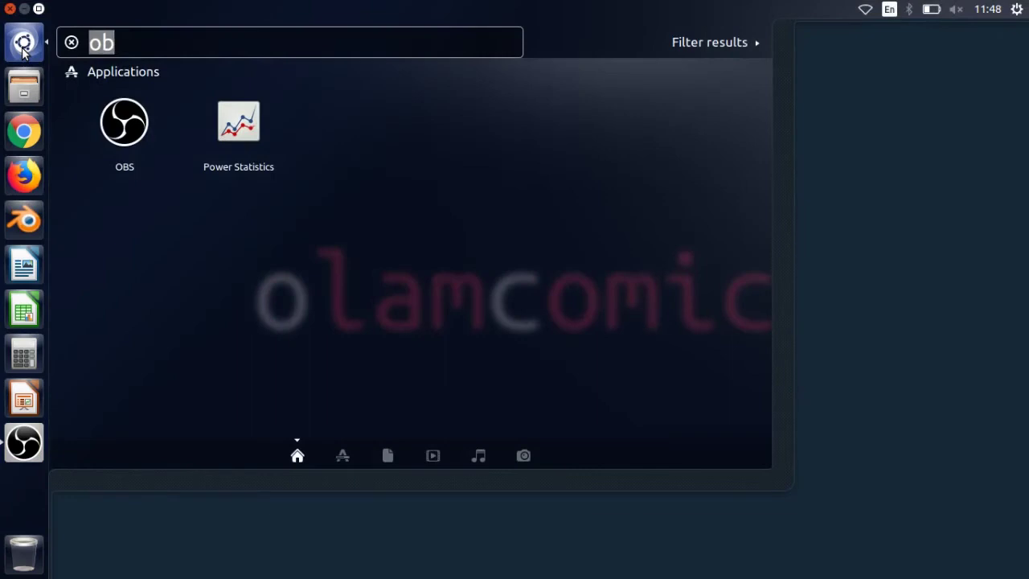
{"action": "key", "text": "BackSpace"}
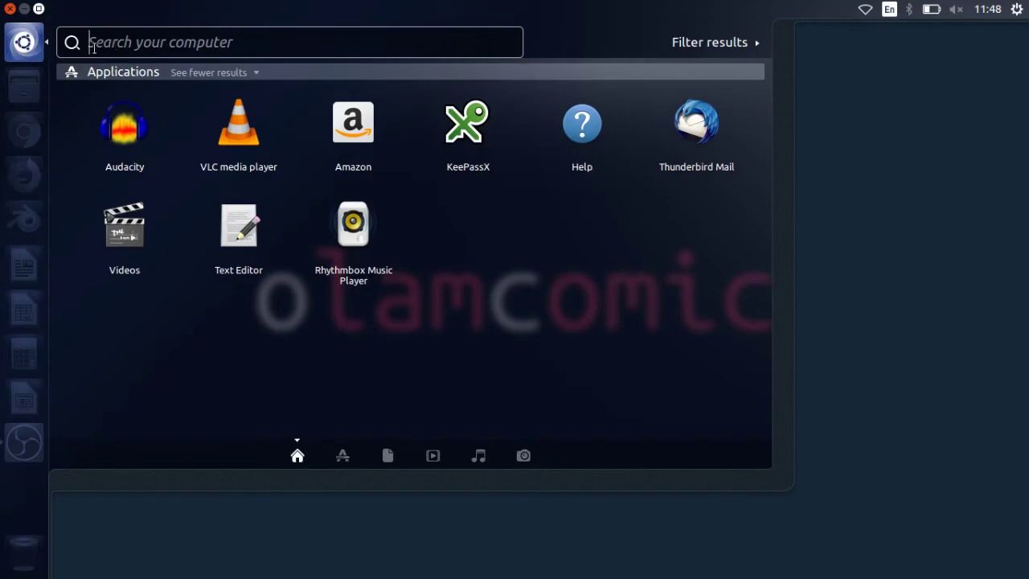
{"action": "type", "text": "g"}
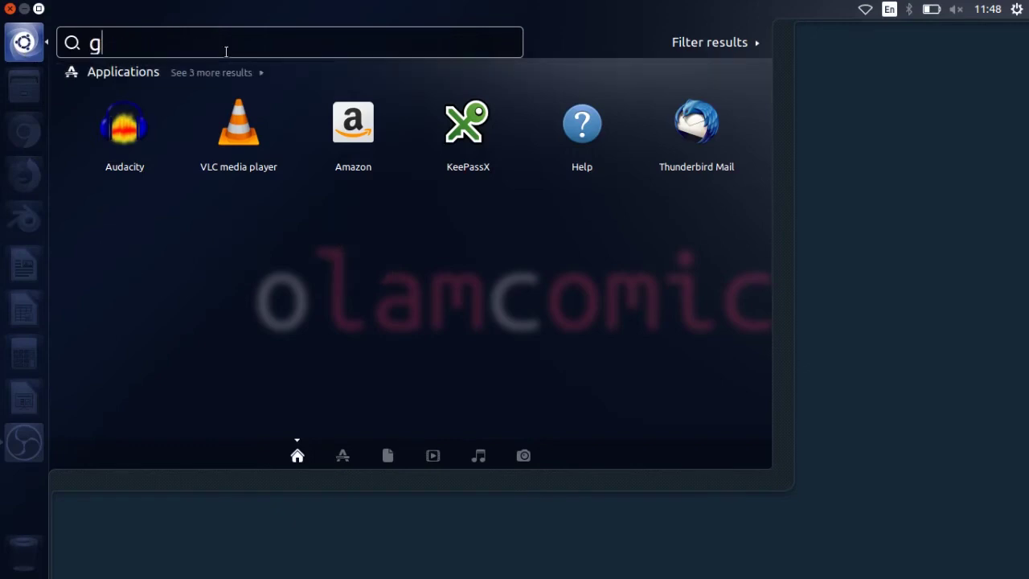
{"action": "type", "text": "imp"}
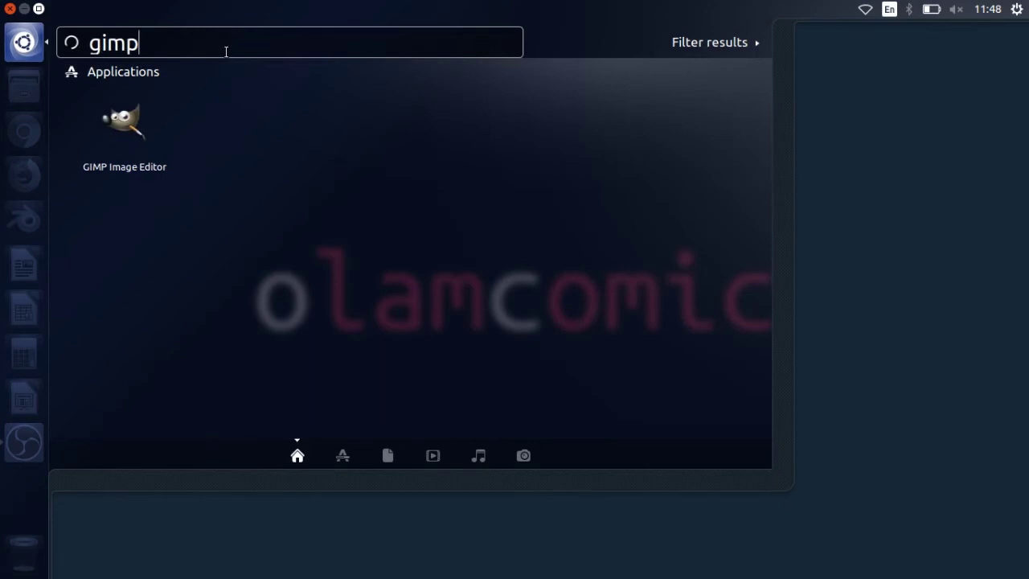
{"action": "left_click", "coordinate": [137, 120]}
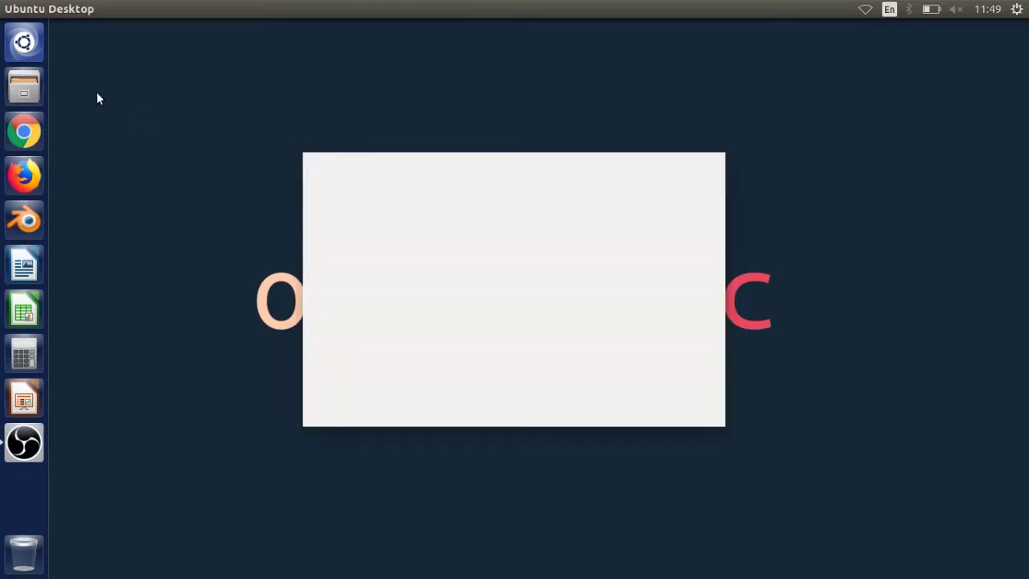
Search the computer for applications matching "ch" and close the search.
{"action": "left_click", "coordinate": [33, 47]}
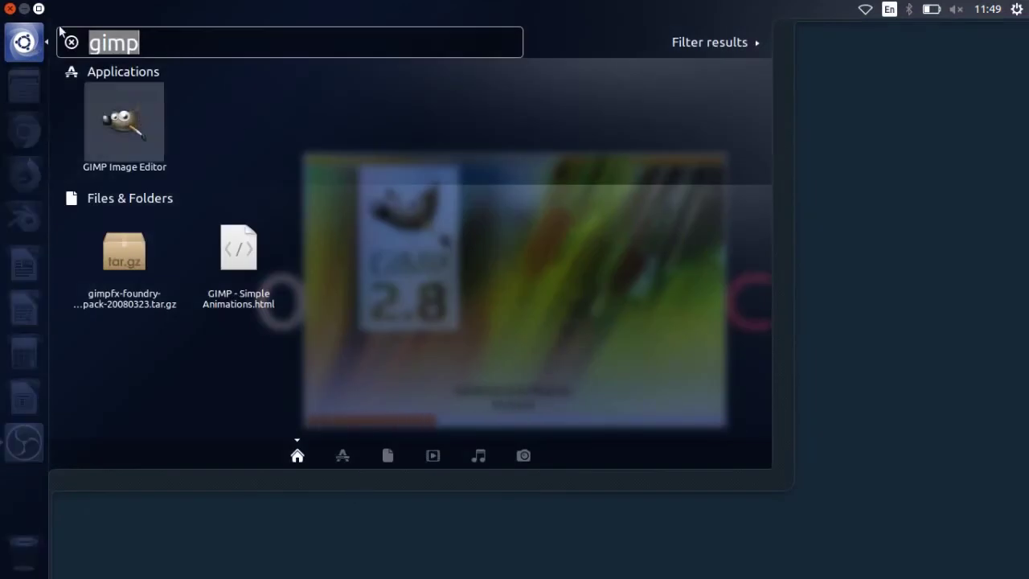
{"action": "key", "text": "BackSpace"}
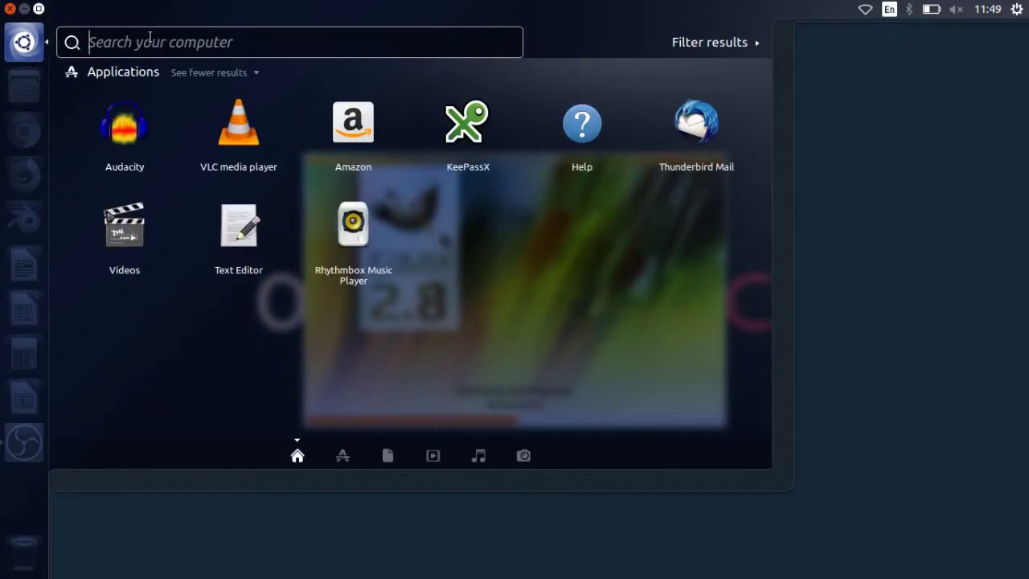
{"action": "type", "text": "cxh"}
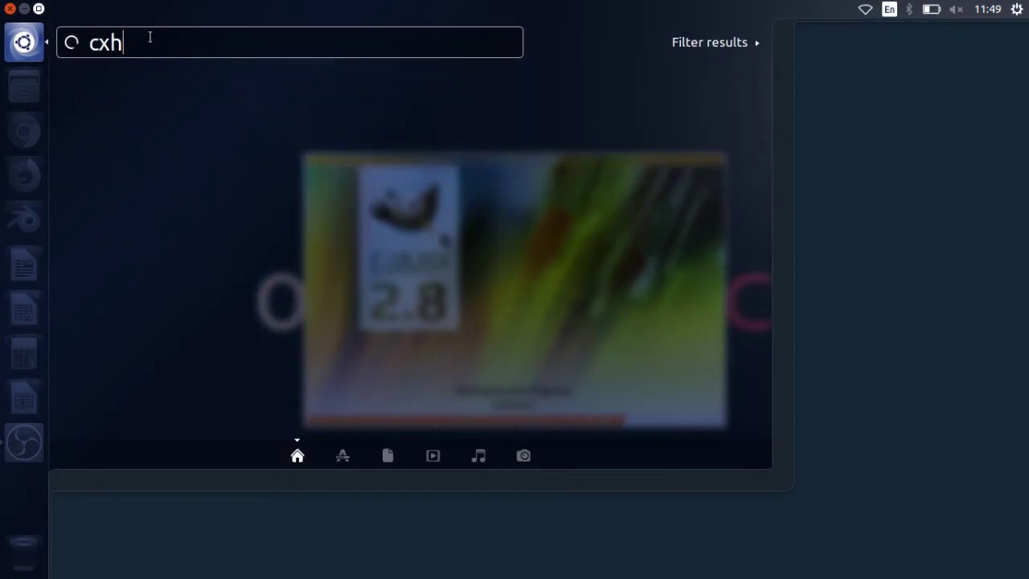
{"action": "key", "text": "BackSpace"}
{"action": "key", "text": "BackSpace"}
{"action": "type", "text": "h"}
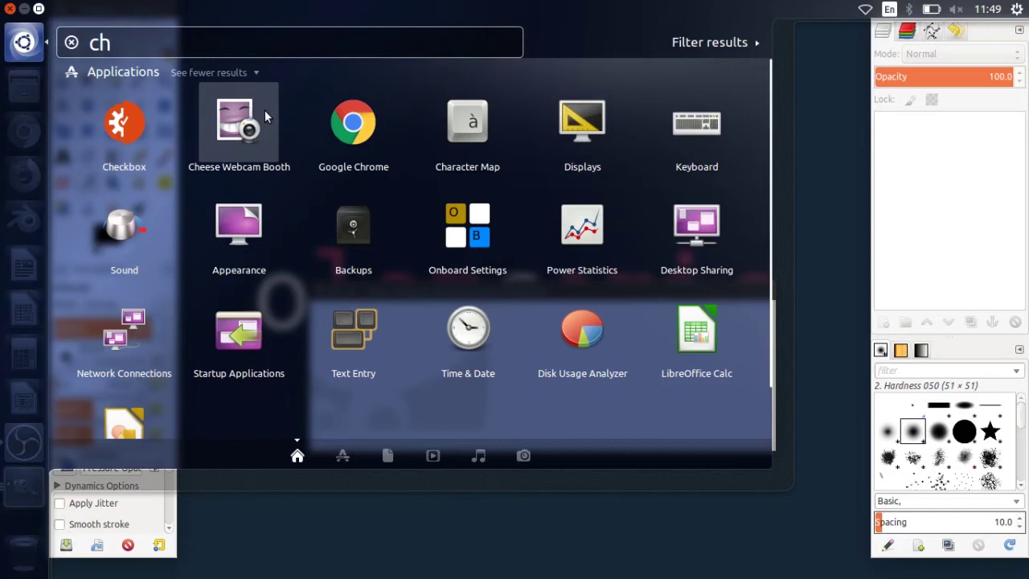
{"action": "left_click", "coordinate": [12, 10]}
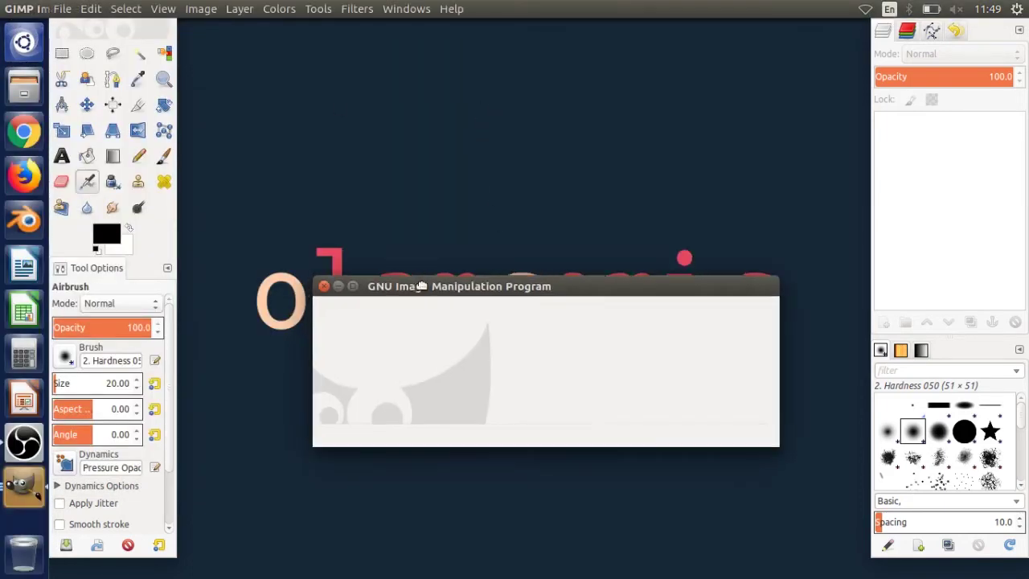
Move the empty GIMP image window up to the upper edge of the desktop and close GIMP.
{"action": "left_click_drag", "start_coordinate": [421, 287], "coordinate": [238, 98]}
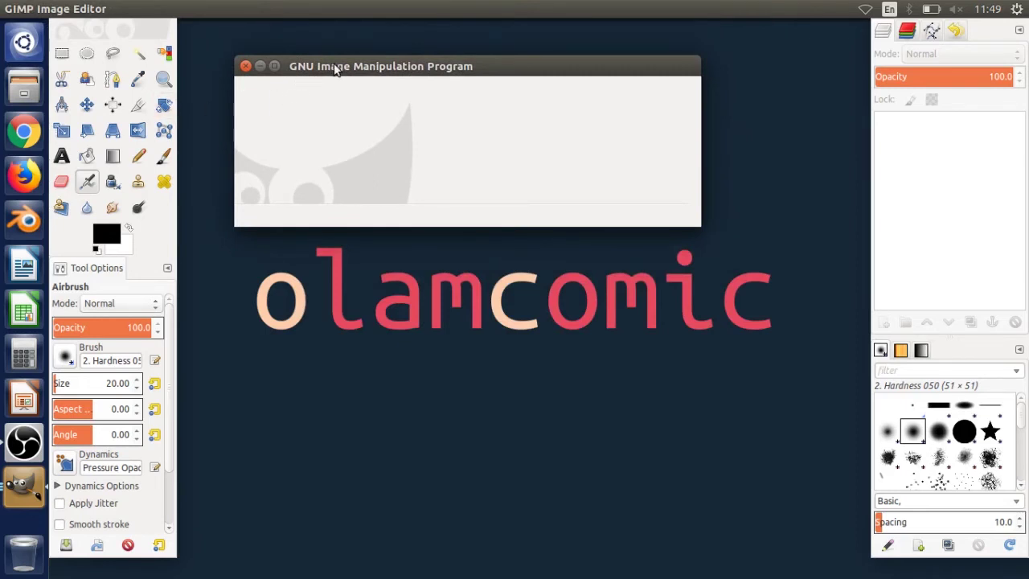
{"action": "left_click_drag", "start_coordinate": [335, 70], "coordinate": [437, 32]}
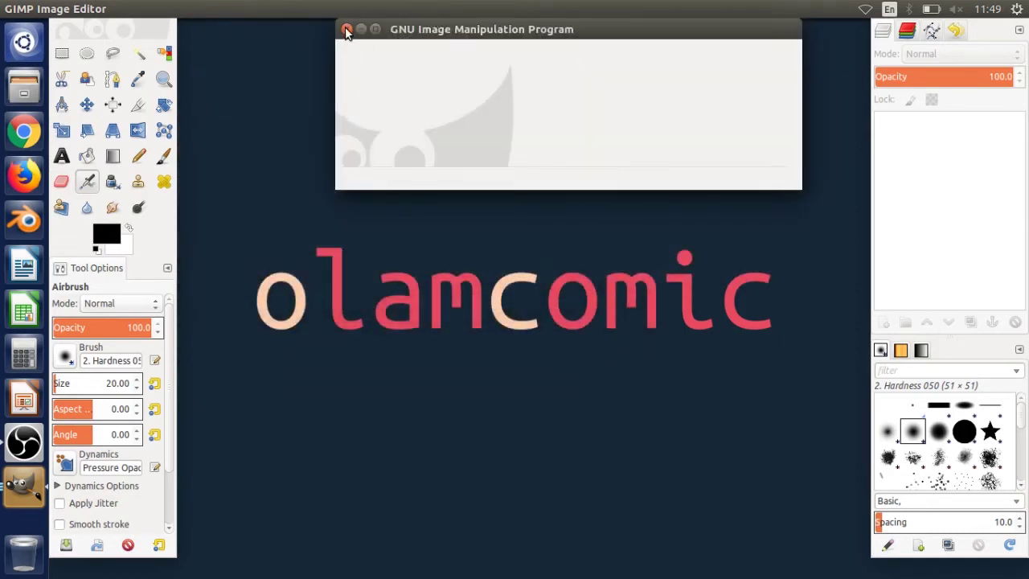
{"action": "left_click", "coordinate": [346, 30]}
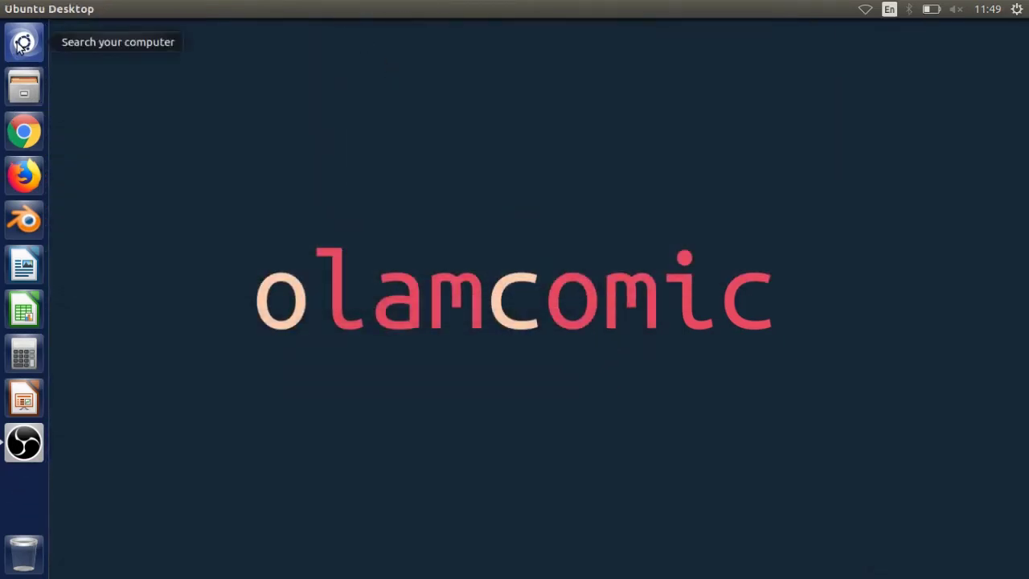
Search the computer for "ch", refine the search to "chr", and clear the search text.
{"action": "left_click", "coordinate": [23, 45]}
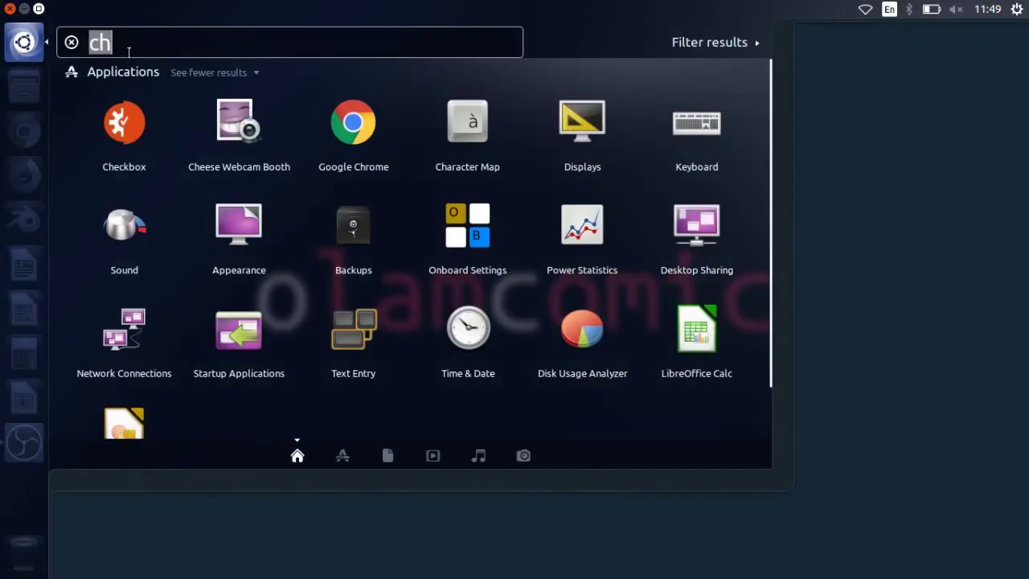
{"action": "key", "text": "BackSpace"}
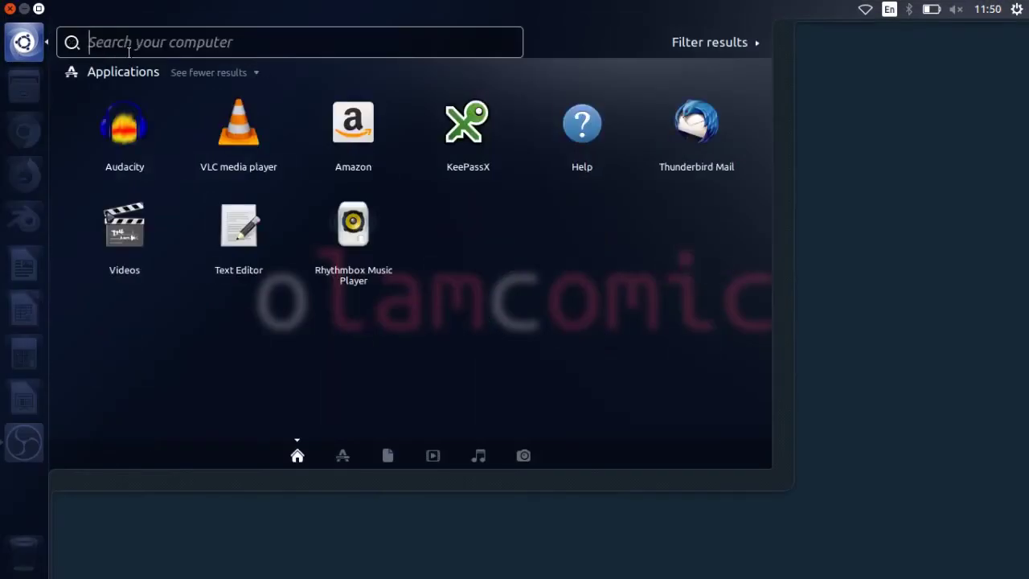
{"action": "type", "text": "ch"}
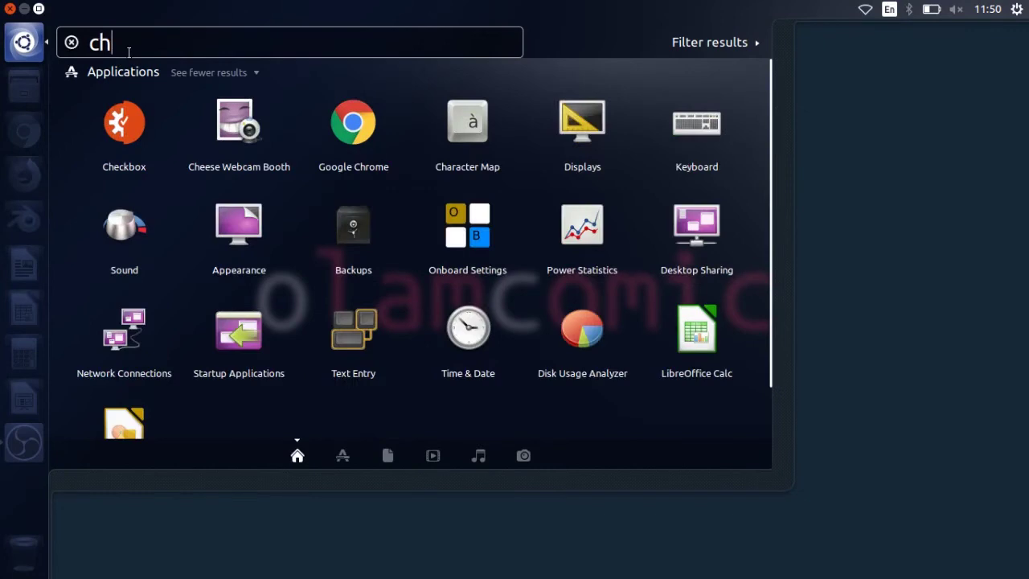
{"action": "key", "text": "BackSpace"}
{"action": "type", "text": "hr"}
{"action": "key", "text": "BackSpace"}
{"action": "key", "text": "BackSpace"}
{"action": "key", "text": "BackSpace"}
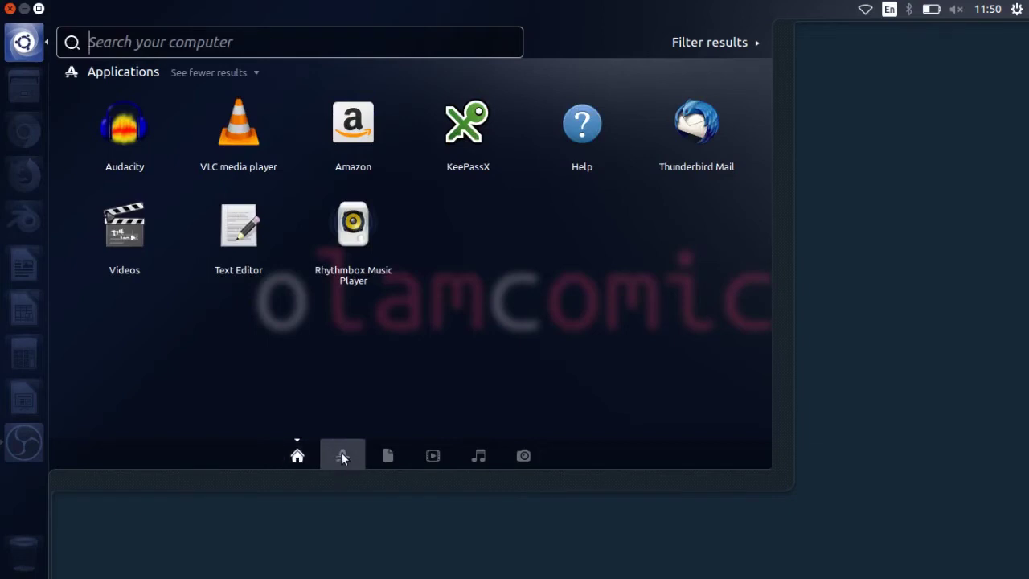
Browse the full list of installed applications, collapse it again and close the application overview.
{"action": "left_click", "coordinate": [344, 455]}
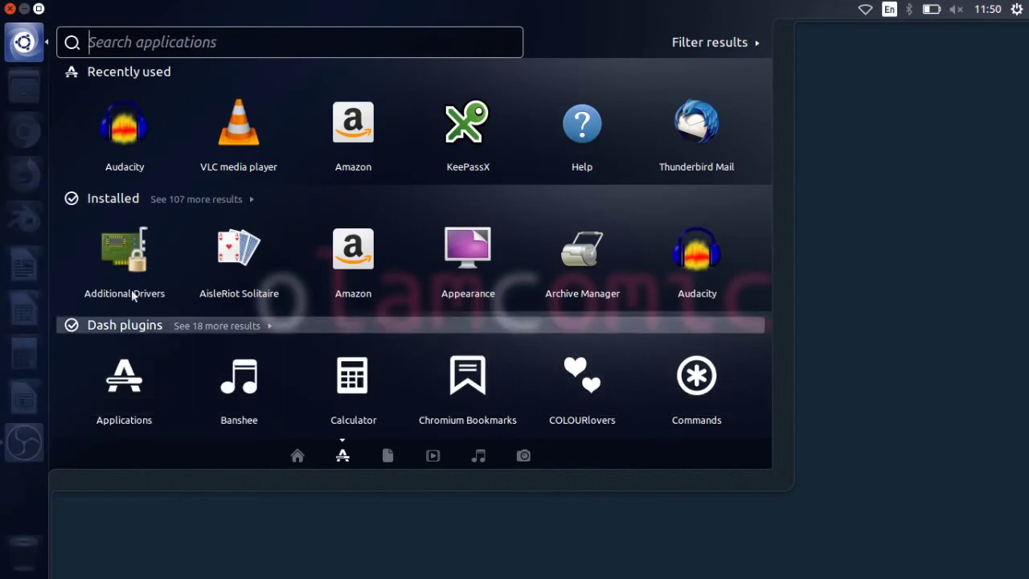
{"action": "left_click", "coordinate": [114, 198]}
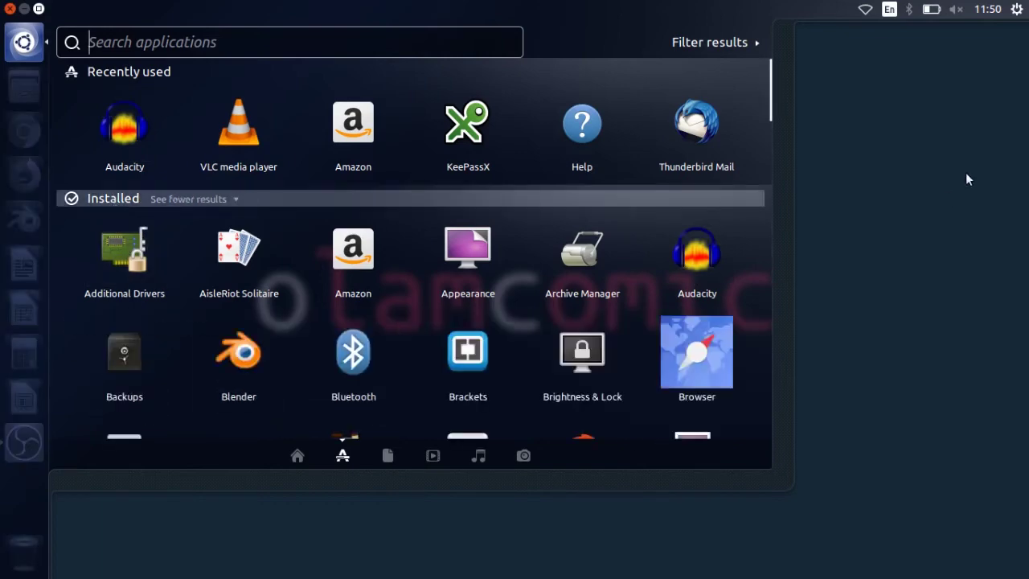
{"action": "left_click_drag", "start_coordinate": [772, 87], "coordinate": [769, 96]}
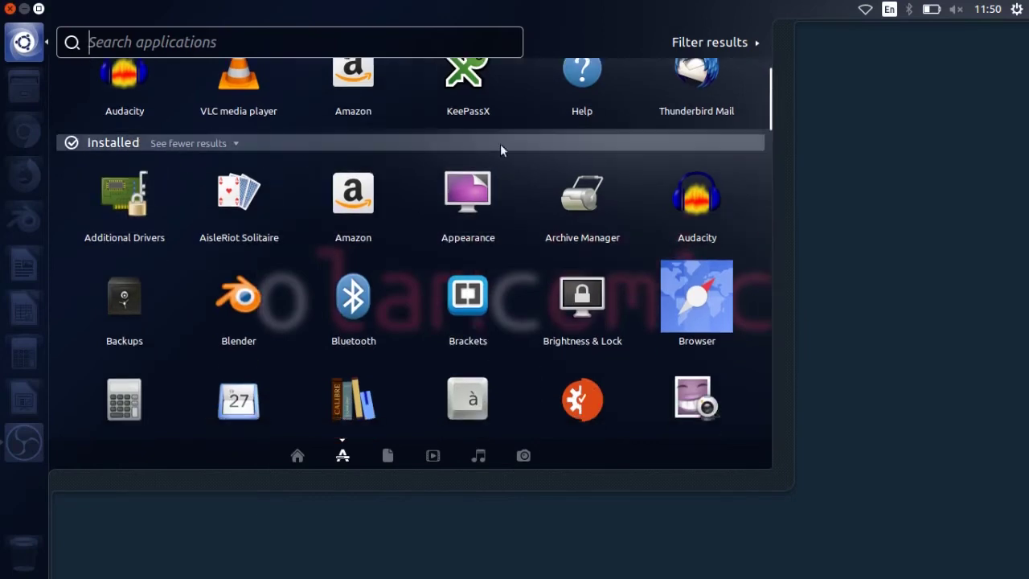
{"action": "left_click", "coordinate": [191, 142]}
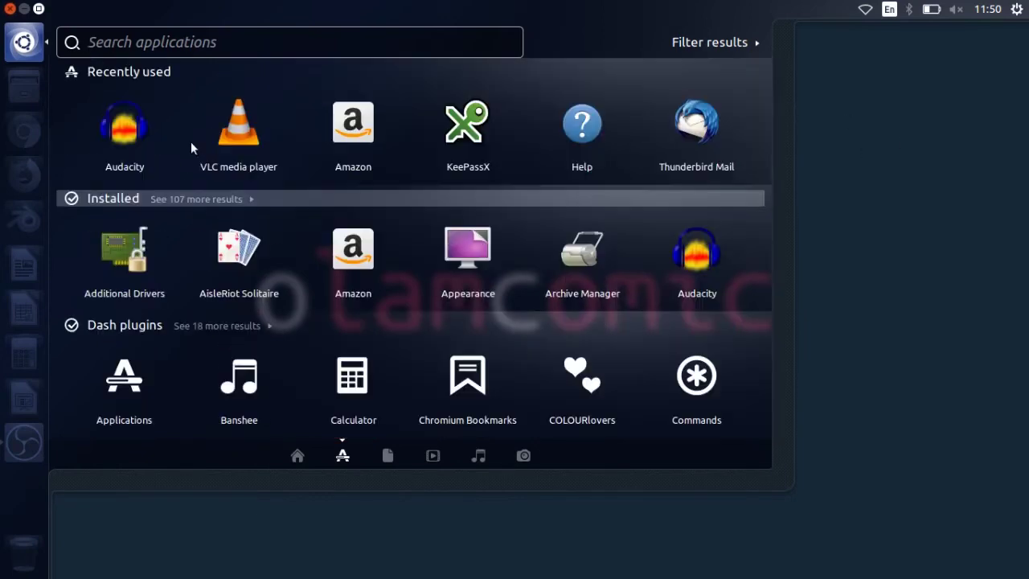
{"action": "left_click", "coordinate": [252, 198]}
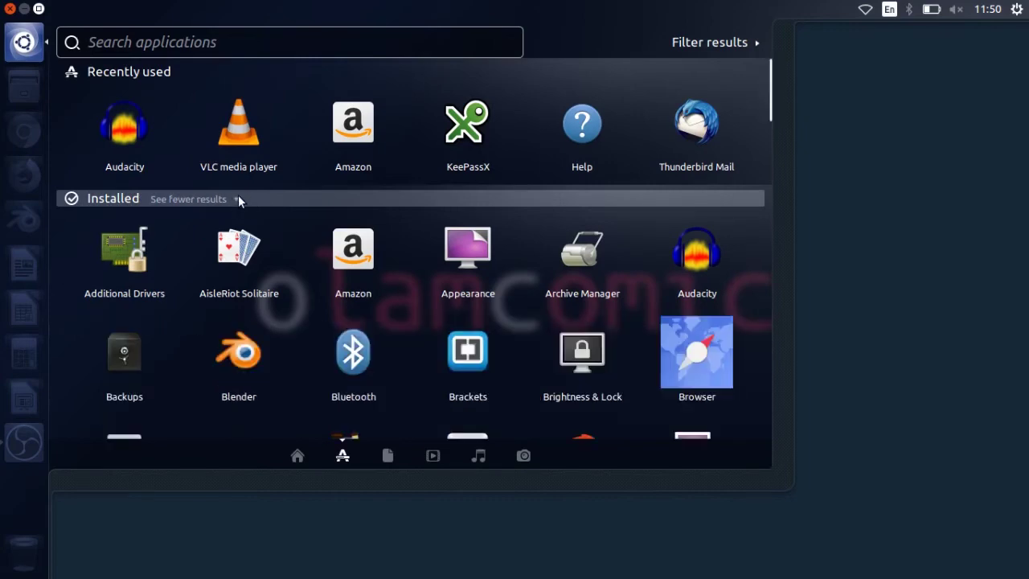
{"action": "left_click", "coordinate": [238, 195]}
{"action": "left_click", "coordinate": [195, 200]}
{"action": "scroll", "coordinate": [767, 96], "scroll_direction": "down", "scroll_amount": 2}
{"action": "left_click_drag", "start_coordinate": [768, 97], "coordinate": [746, 53]}
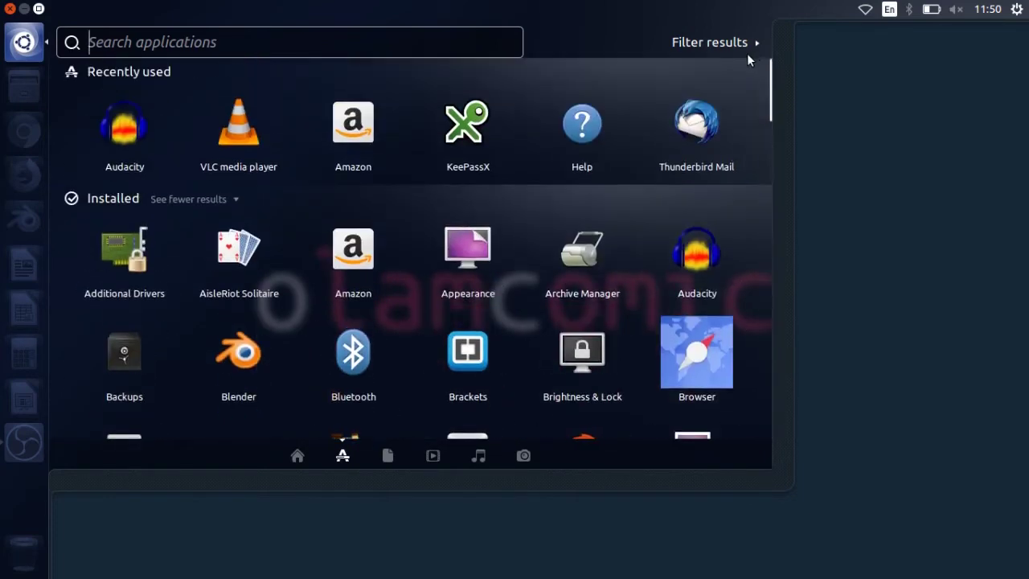
{"action": "left_click", "coordinate": [86, 197]}
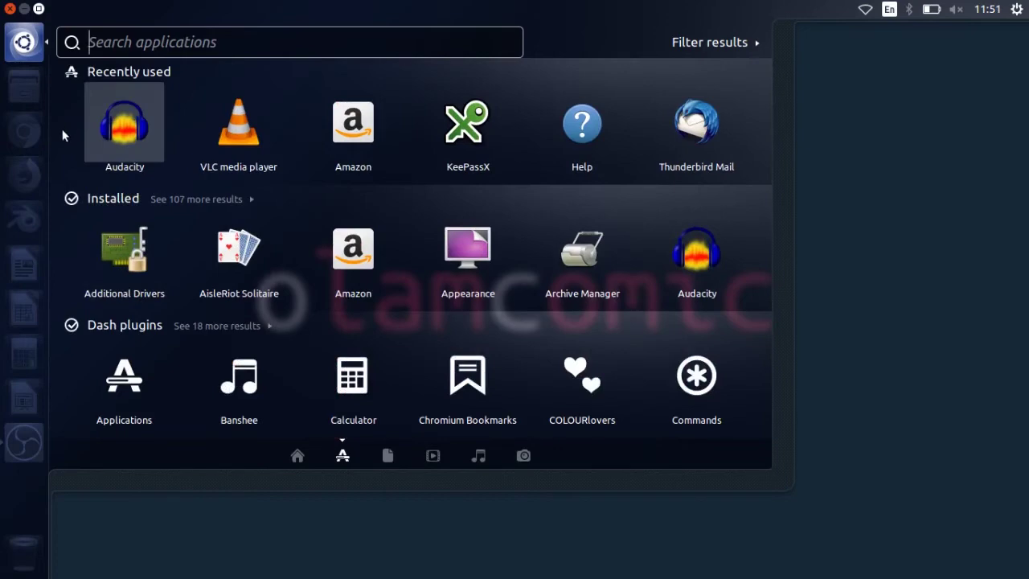
{"action": "left_click", "coordinate": [10, 8]}
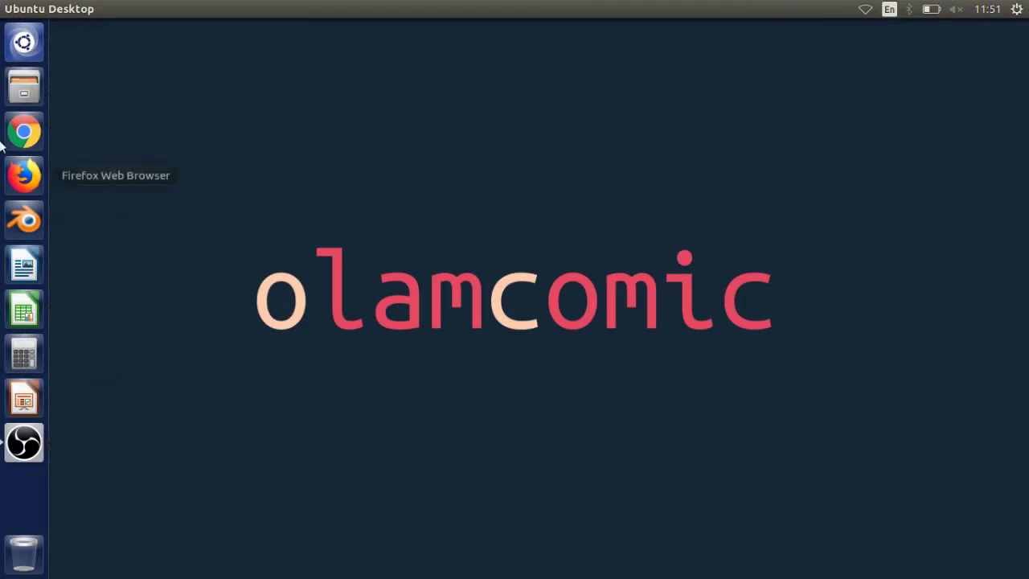
Search the computer for "ser", clear the search text and return to the desktop.
{"action": "left_click", "coordinate": [24, 56]}
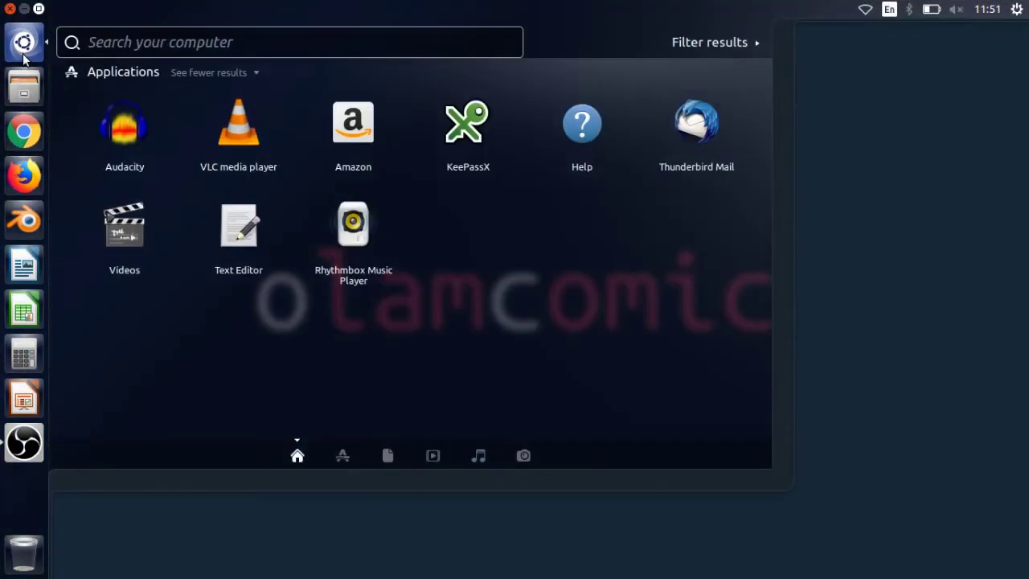
{"action": "type", "text": "ser"}
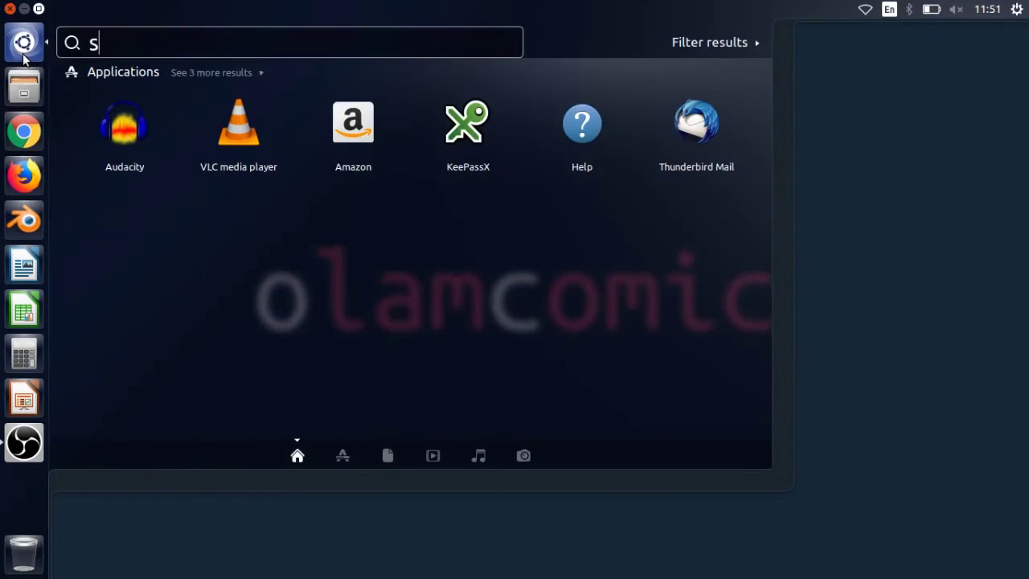
{"action": "key", "text": "BackSpace"}
{"action": "key", "text": "BackSpace"}
{"action": "key", "text": "BackSpace"}
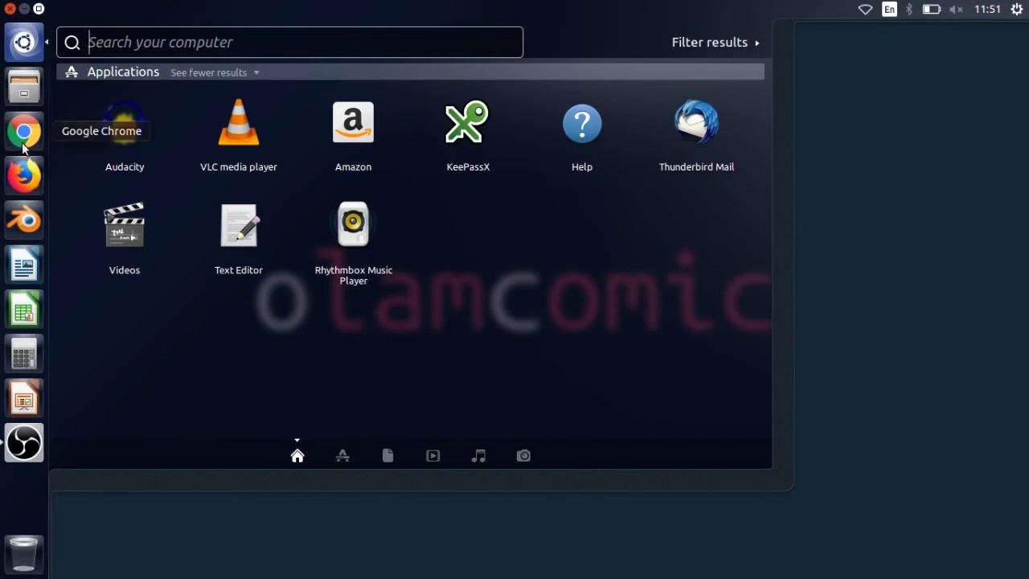
{"action": "left_click", "coordinate": [34, 32]}
{"action": "left_click", "coordinate": [34, 32]}
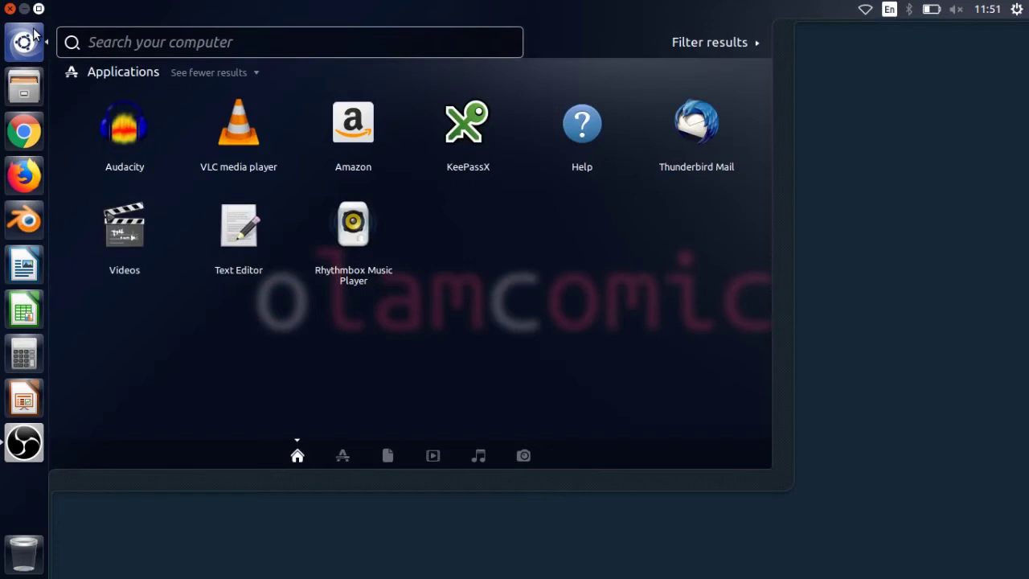
{"action": "left_click", "coordinate": [33, 32]}
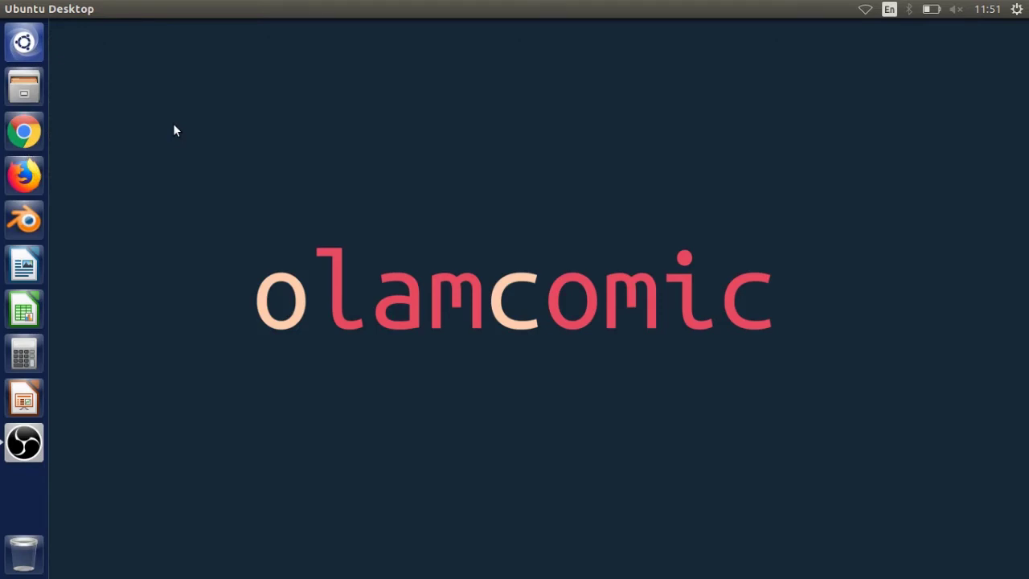
Launch Google Chrome from the launcher, move its window on the desktop, and close it.
{"action": "left_click", "coordinate": [16, 134]}
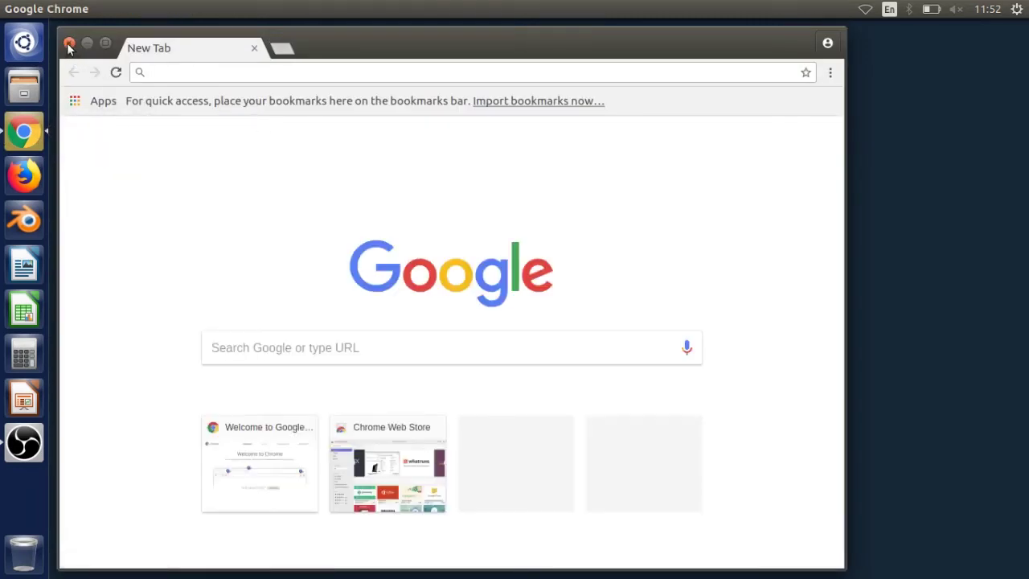
{"action": "left_click_drag", "start_coordinate": [512, 26], "coordinate": [501, 62]}
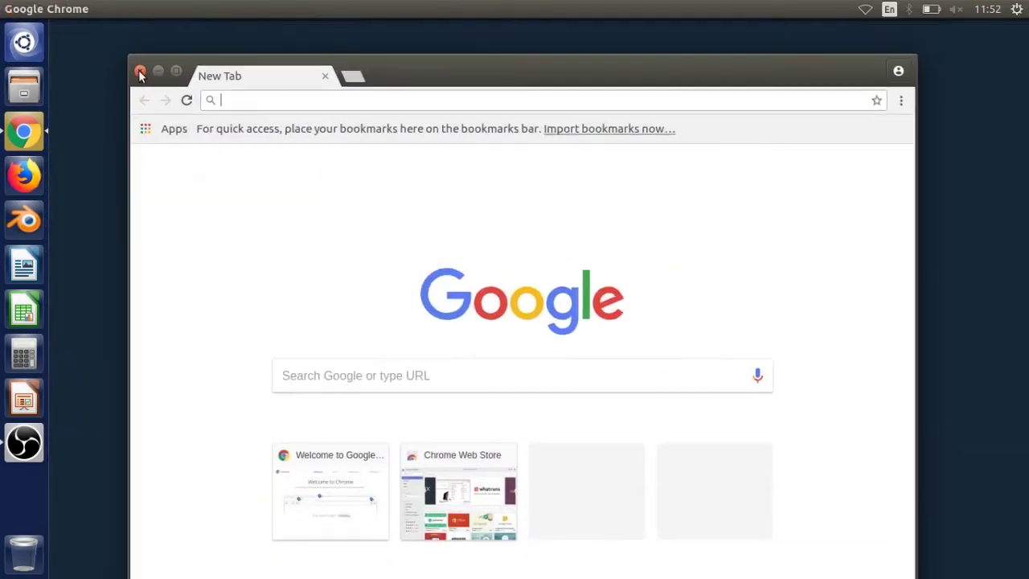
{"action": "left_click", "coordinate": [139, 70]}
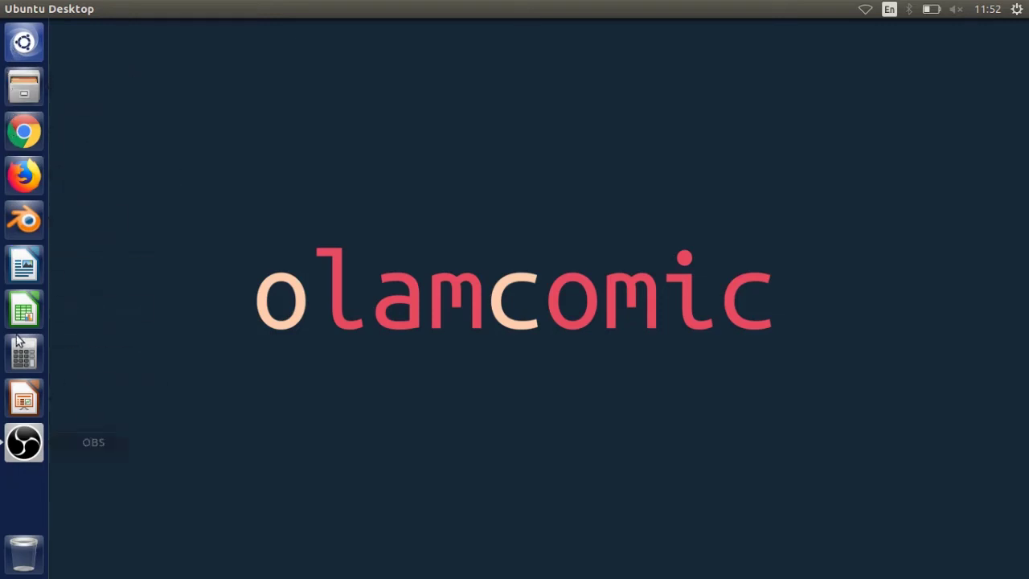
Pin Audacity from the application search to the launcher, between Files and Google Chrome.
{"action": "left_click", "coordinate": [19, 38]}
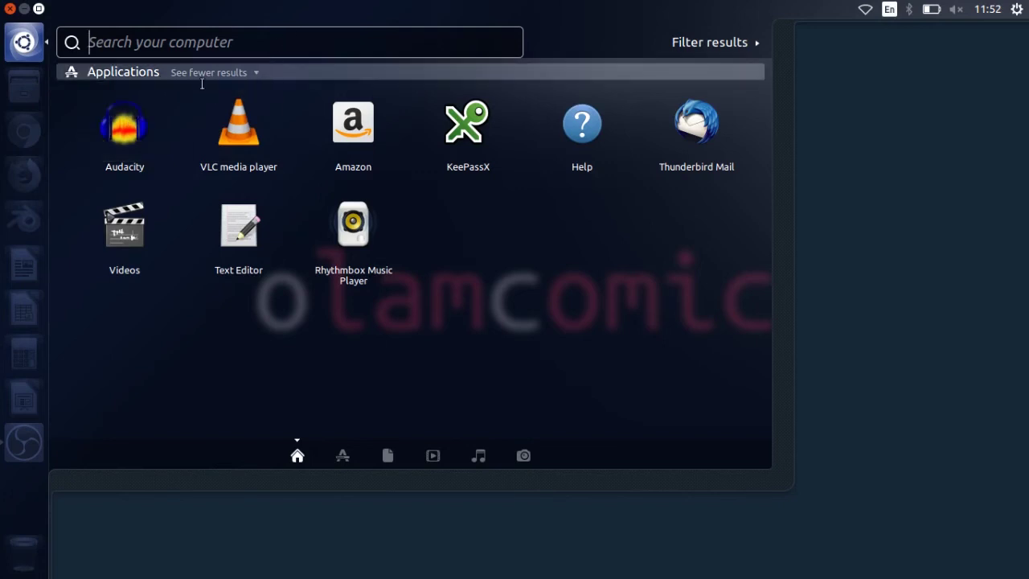
{"action": "left_click_drag", "start_coordinate": [145, 113], "coordinate": [23, 131]}
{"action": "left_click_drag", "start_coordinate": [124, 126], "coordinate": [23, 129]}
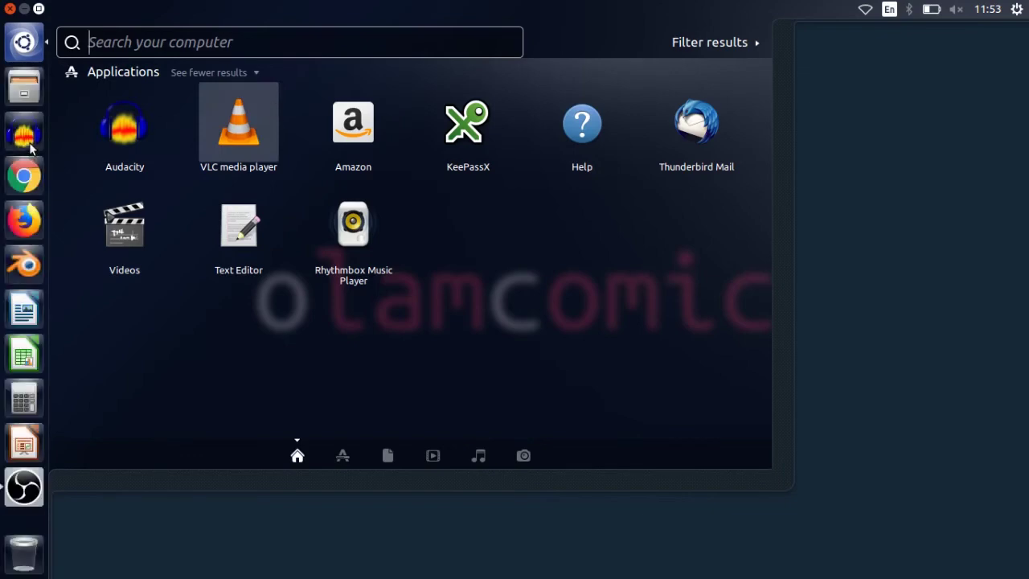
Pin VLC media player from the application search to the launcher, between Audacity and Google Chrome, and return to the desktop.
{"action": "left_click", "coordinate": [10, 8]}
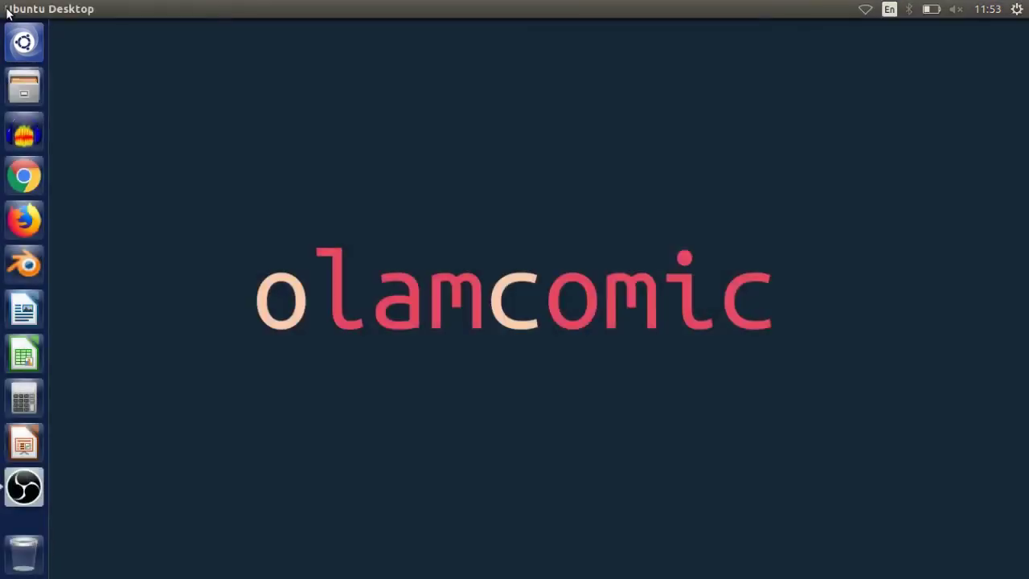
{"action": "left_click", "coordinate": [24, 45]}
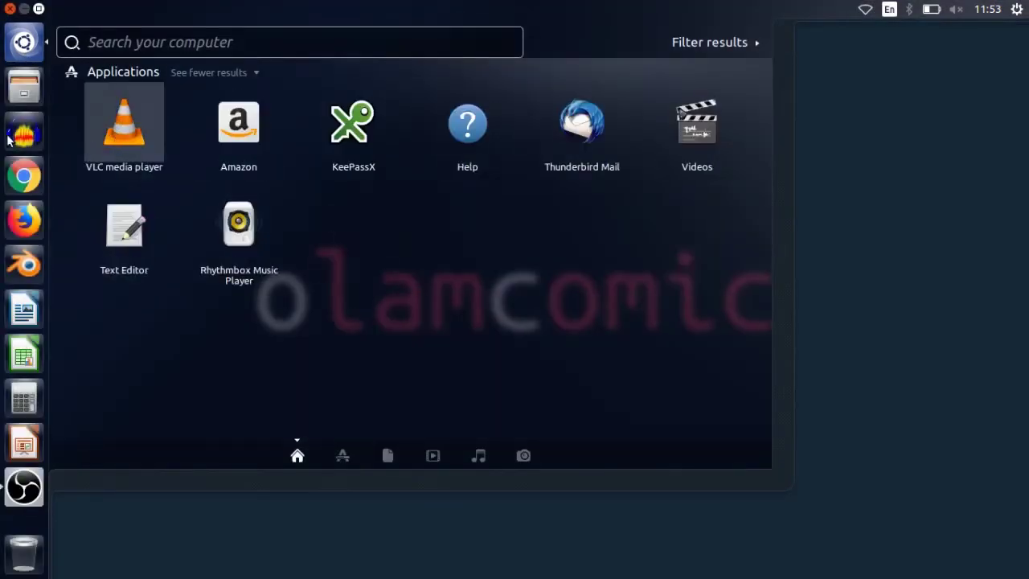
{"action": "left_click", "coordinate": [10, 8]}
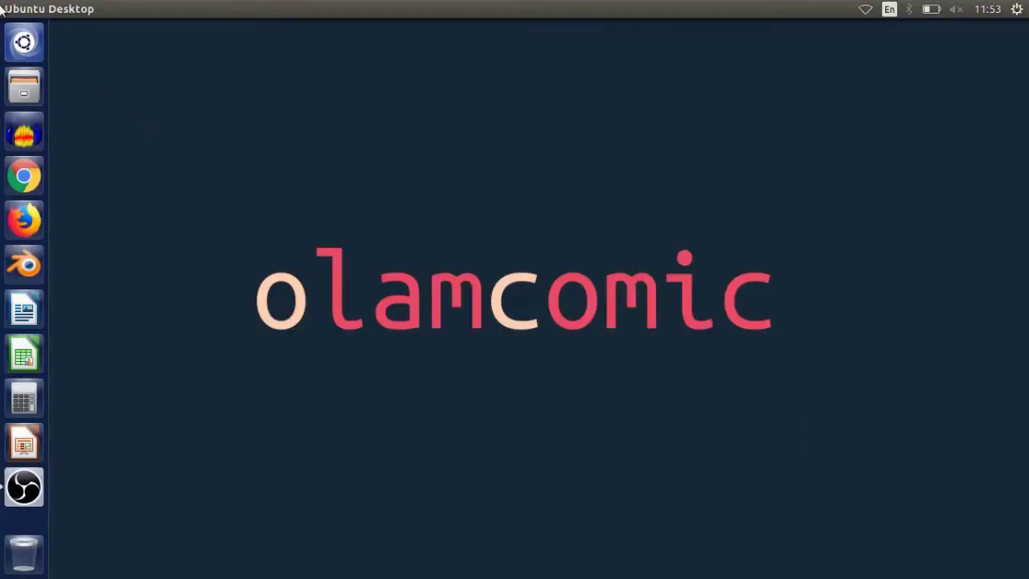
{"action": "key", "text": "super"}
{"action": "left_click_drag", "start_coordinate": [119, 117], "coordinate": [21, 177]}
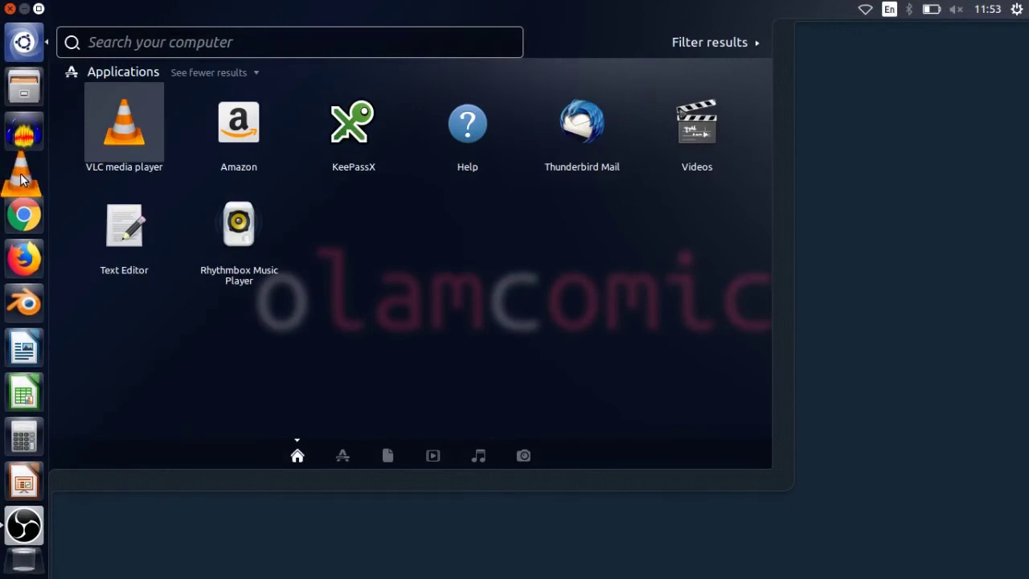
{"action": "left_click", "coordinate": [9, 11]}
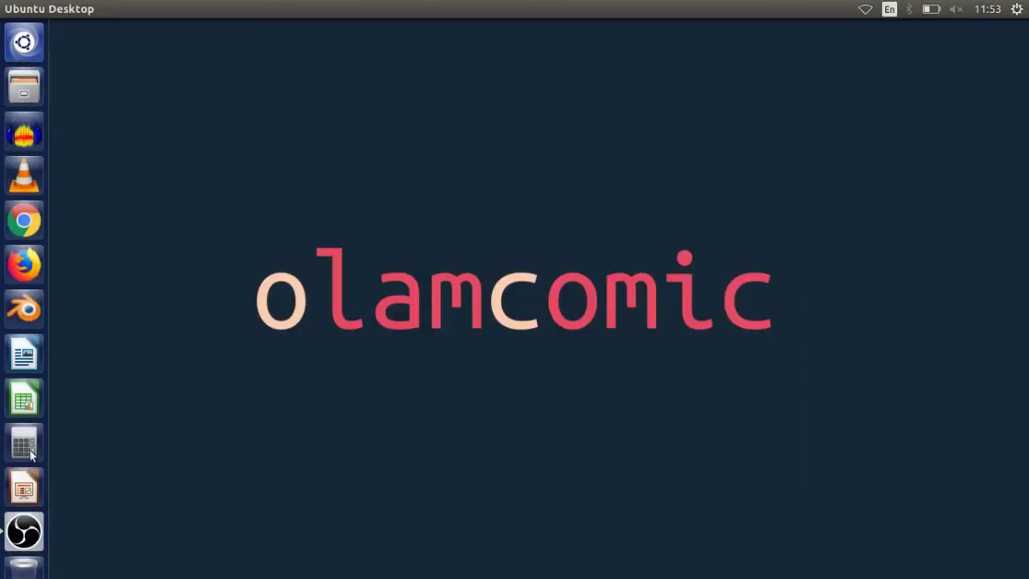
{"action": "scroll", "coordinate": [24, 466], "scroll_direction": "down", "scroll_amount": 1}
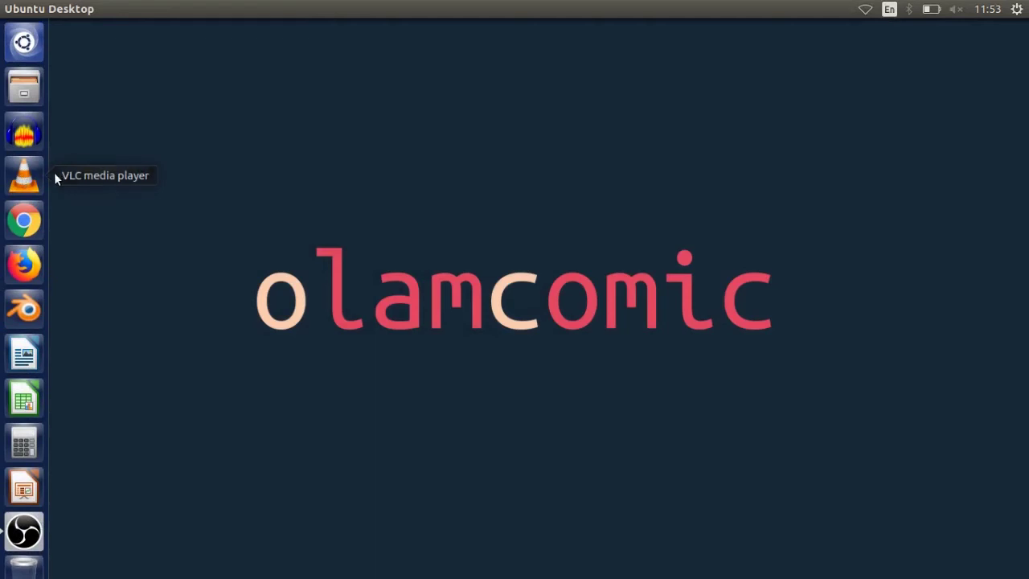
Unlock VLC media player and Audacity from the launcher.
{"action": "right_click", "coordinate": [25, 176]}
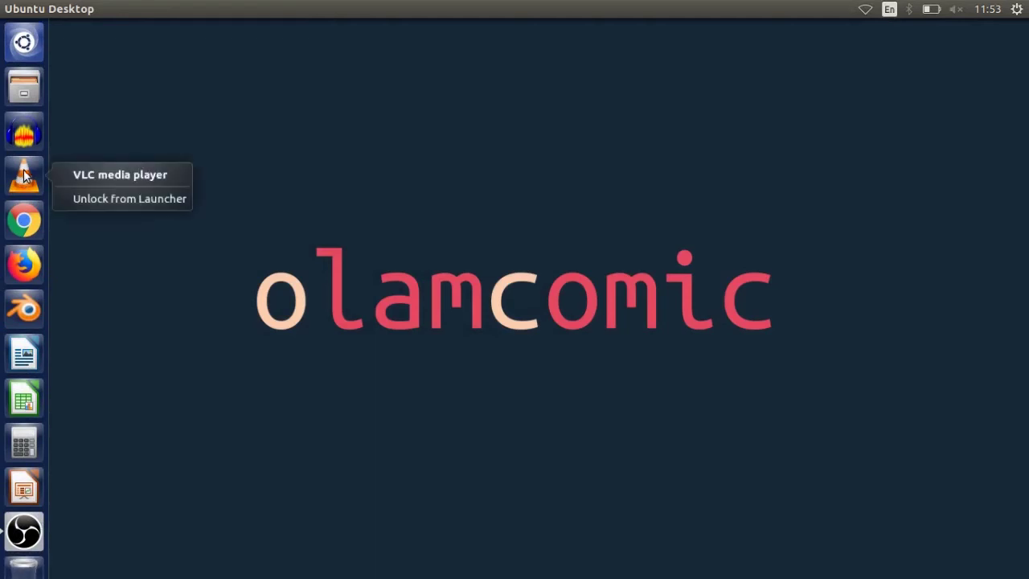
{"action": "left_click", "coordinate": [109, 206]}
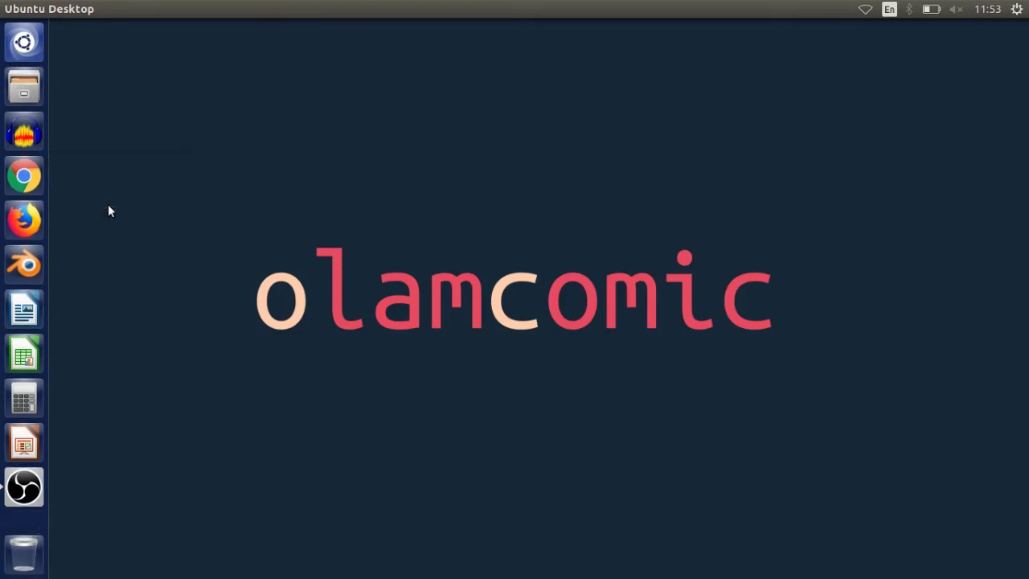
{"action": "right_click", "coordinate": [24, 133]}
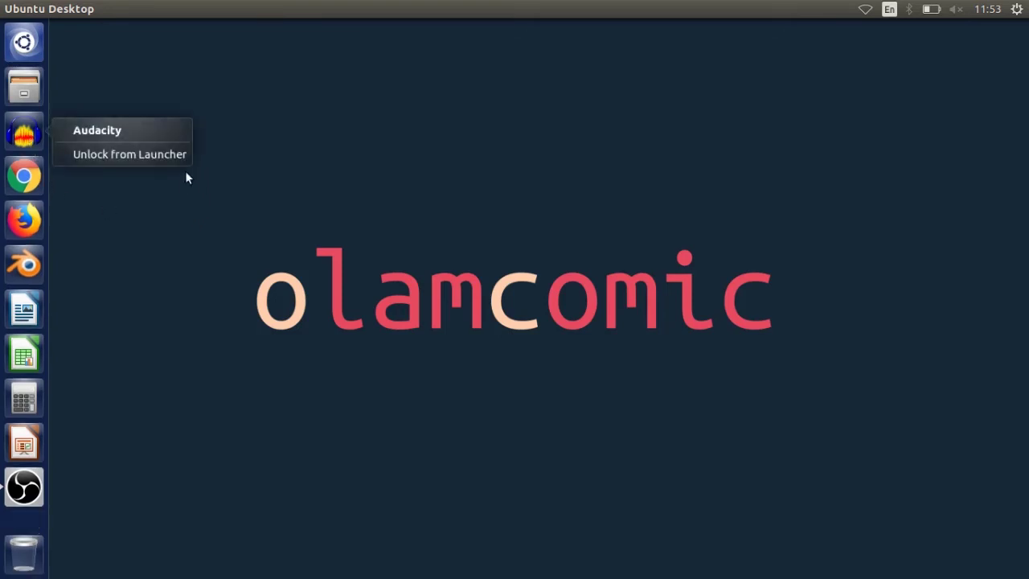
{"action": "left_click", "coordinate": [166, 155]}
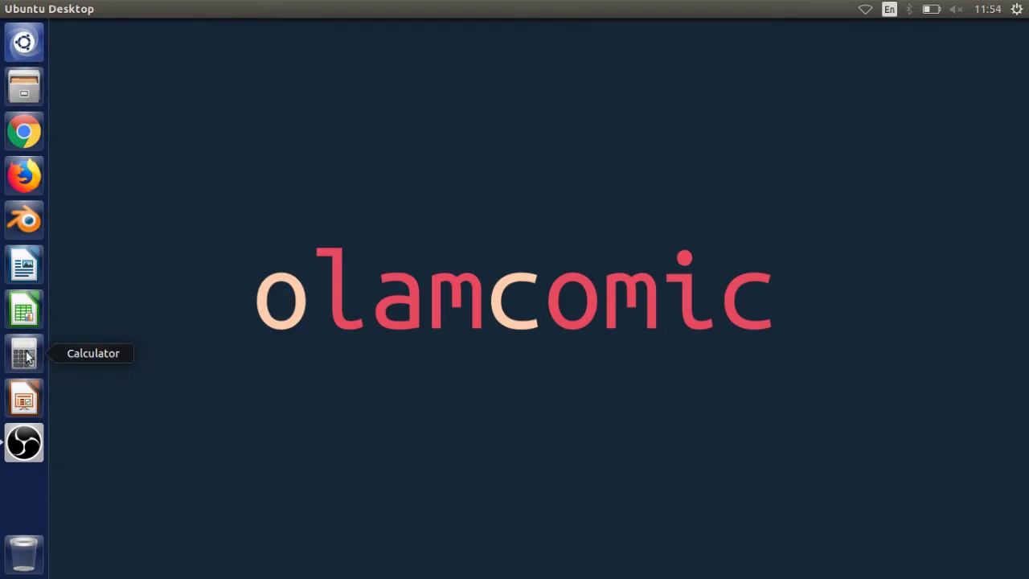
Move Calculator directly below Files in the launcher and unlock it from the launcher.
{"action": "left_click_drag", "start_coordinate": [42, 354], "coordinate": [25, 131]}
{"action": "right_click", "coordinate": [25, 131]}
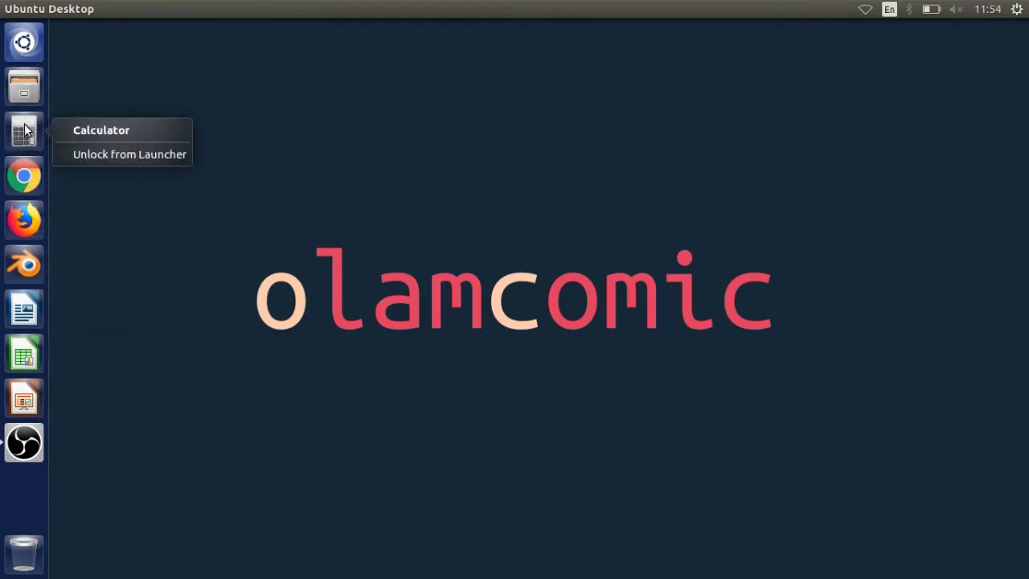
{"action": "left_click", "coordinate": [92, 155]}
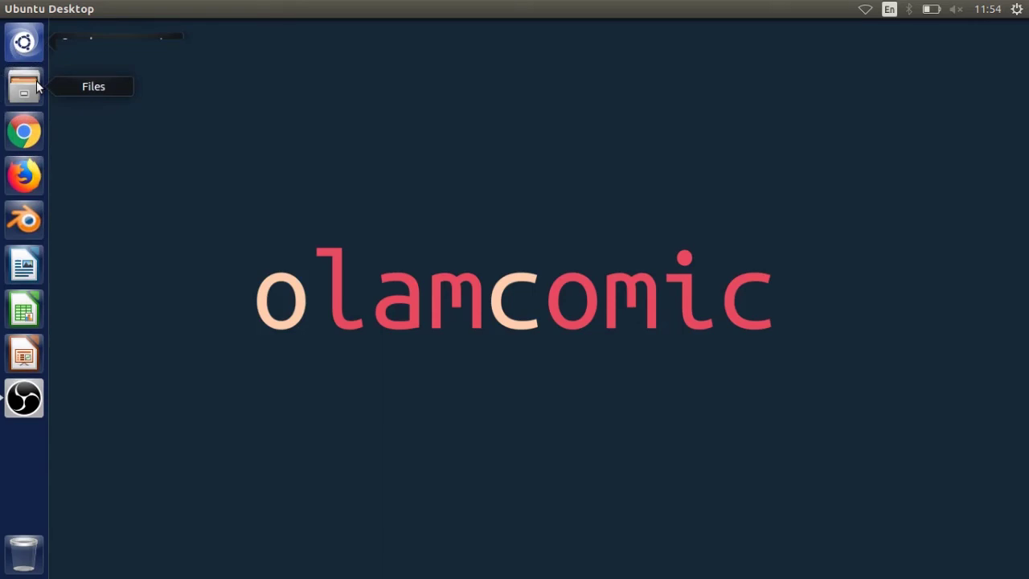
Open the Files window at the Home folder, minimize it and restore it from the launcher.
{"action": "left_click", "coordinate": [36, 80]}
{"action": "left_click_drag", "start_coordinate": [257, 40], "coordinate": [349, 61]}
{"action": "left_click_drag", "start_coordinate": [364, 351], "coordinate": [760, 397]}
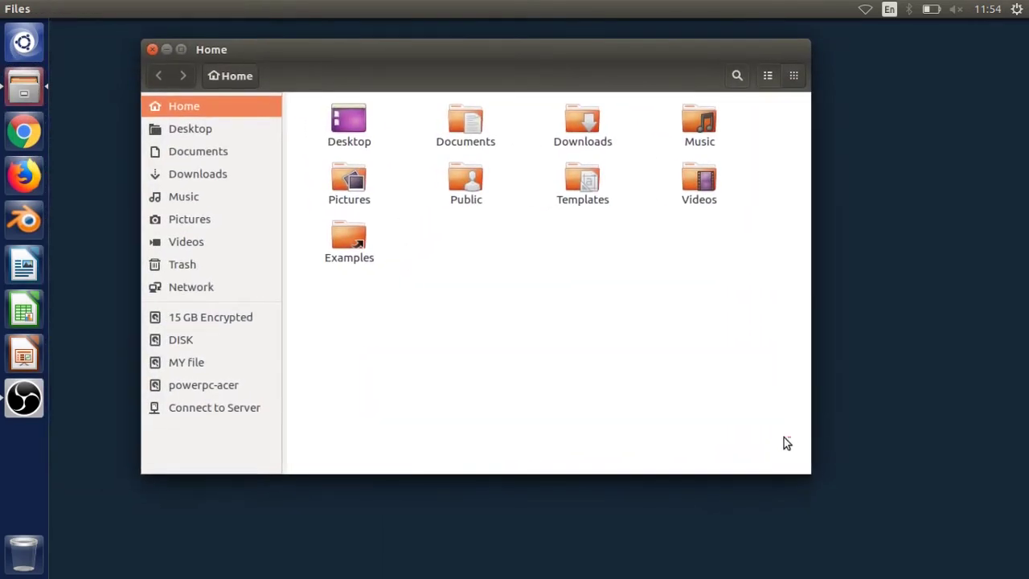
{"action": "left_click_drag", "start_coordinate": [785, 439], "coordinate": [348, 308]}
{"action": "left_click", "coordinate": [164, 51]}
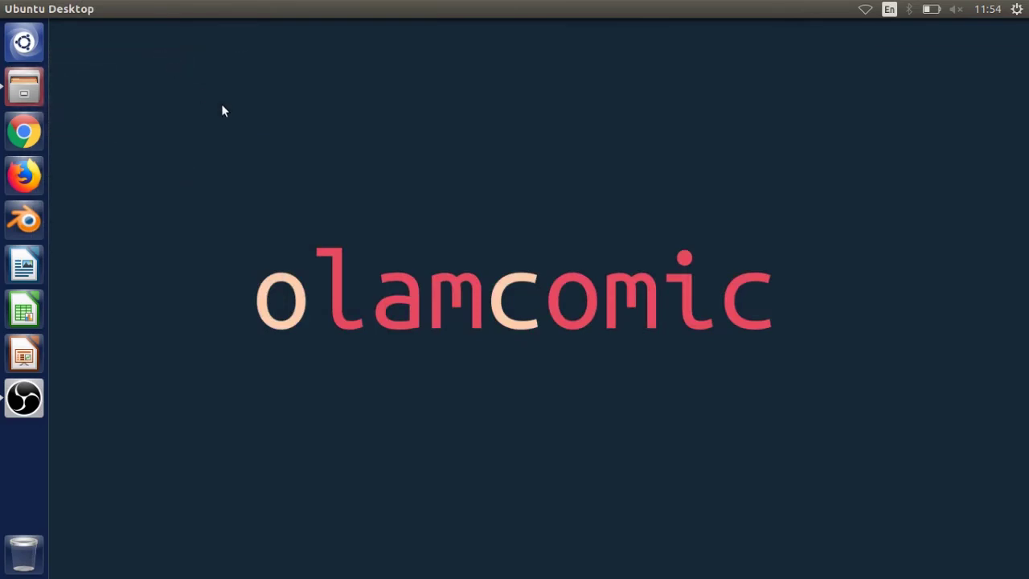
{"action": "left_click", "coordinate": [24, 82]}
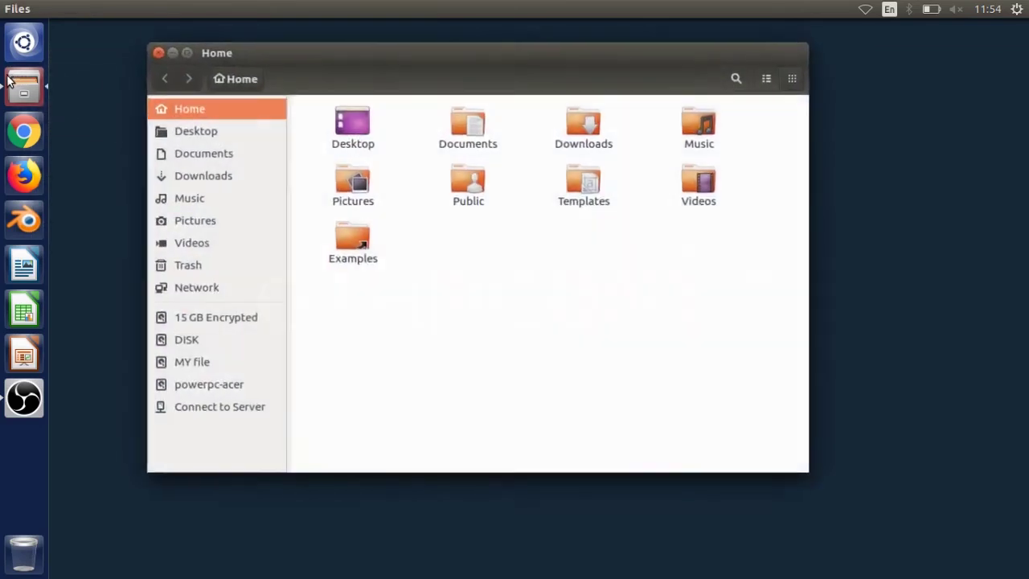
{"action": "left_click_drag", "start_coordinate": [407, 321], "coordinate": [546, 356]}
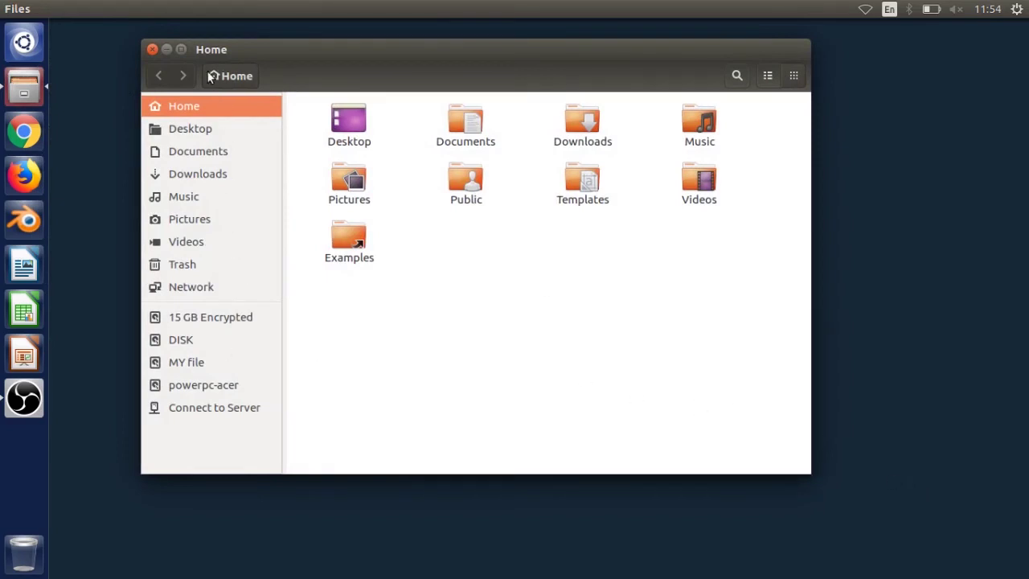
Open kv-bongo.mp3 from the Music folder with VLC media player.
{"action": "left_click", "coordinate": [209, 197]}
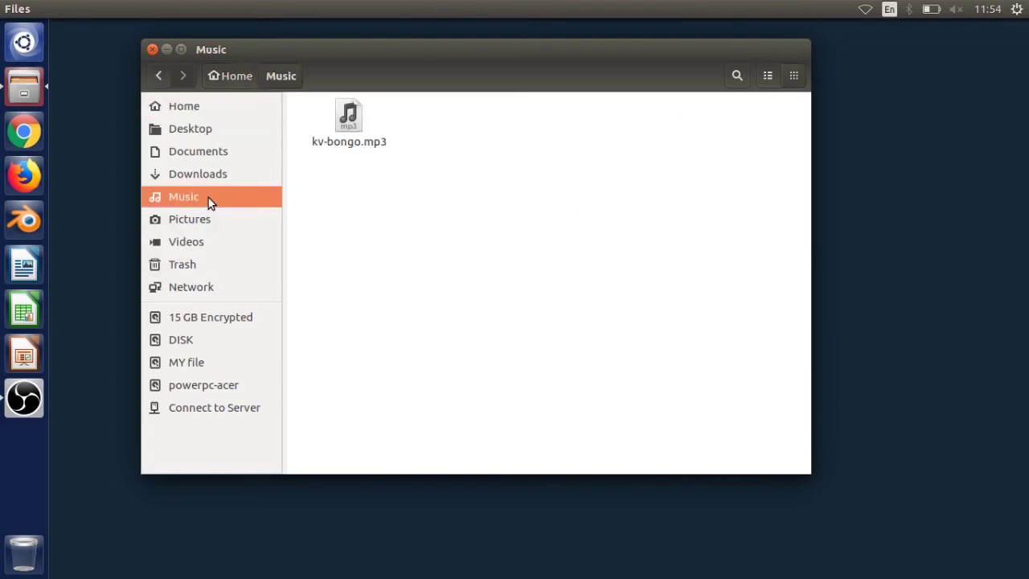
{"action": "left_click_drag", "start_coordinate": [339, 182], "coordinate": [608, 338]}
{"action": "left_click", "coordinate": [344, 132]}
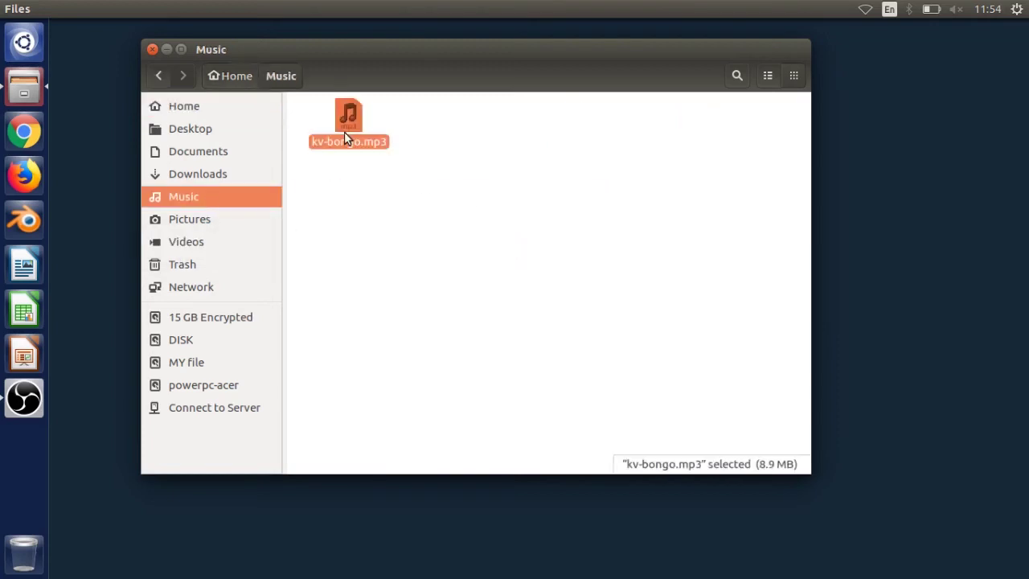
{"action": "right_click", "coordinate": [345, 134]}
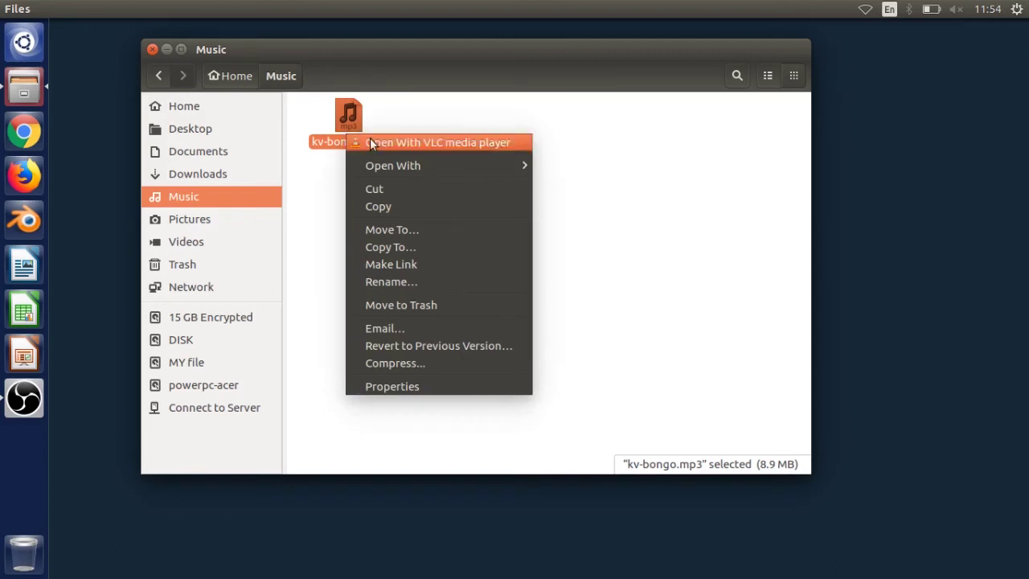
{"action": "left_click", "coordinate": [368, 142]}
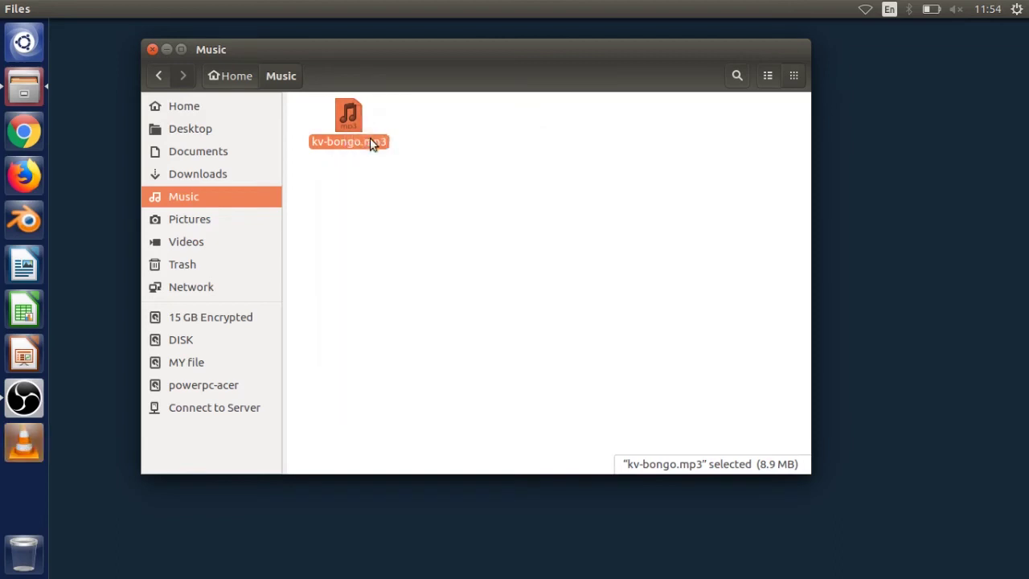
Check the system sound controls, adjust the playback volume in VLC media player and close the player.
{"action": "left_click", "coordinate": [955, 10]}
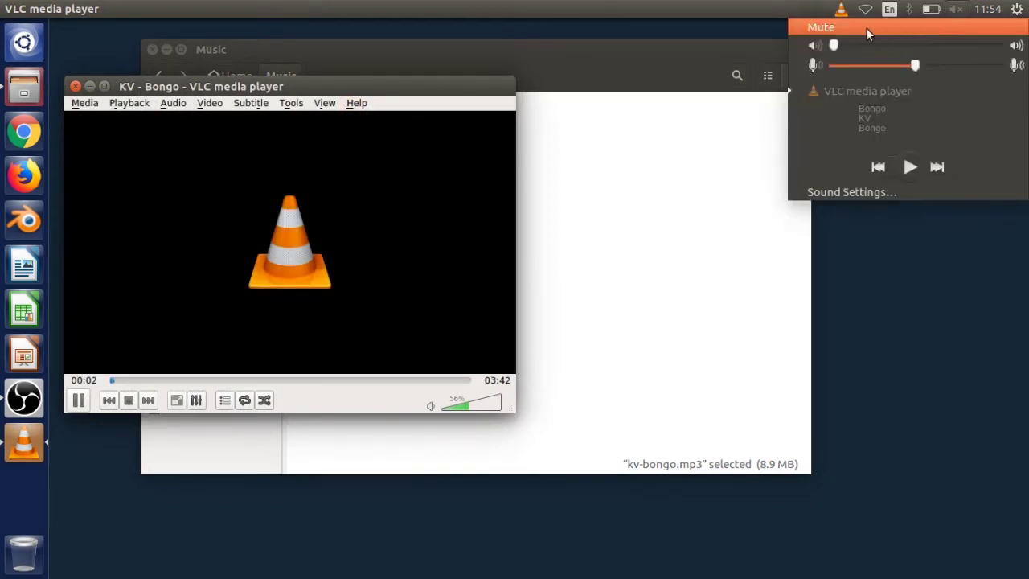
{"action": "left_click", "coordinate": [679, 134]}
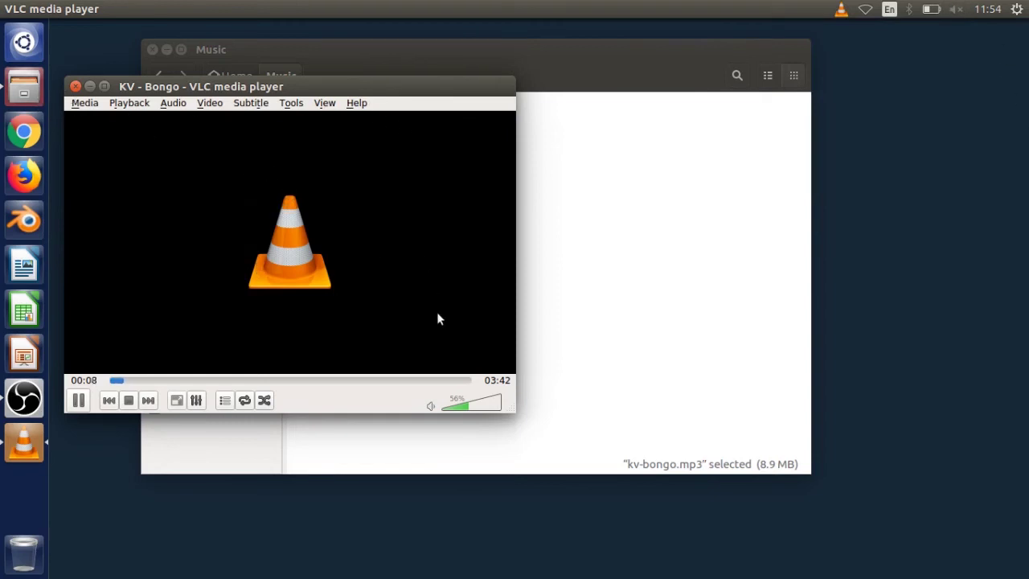
{"action": "left_click", "coordinate": [481, 407]}
{"action": "scroll", "coordinate": [462, 256], "scroll_direction": "up", "scroll_amount": 1}
{"action": "left_click", "coordinate": [75, 86]}
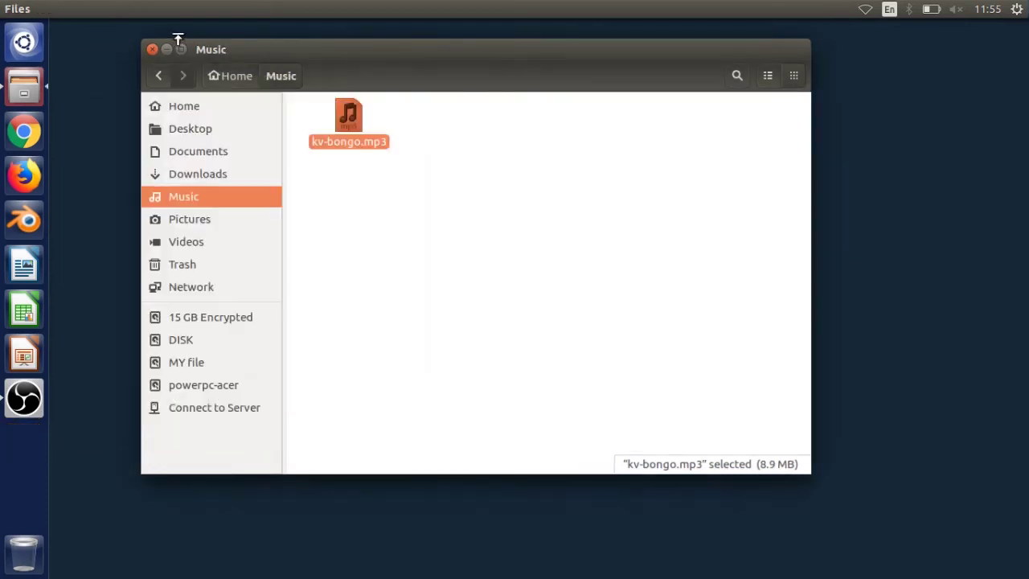
Return to the Home folder in the file manager and close its window.
{"action": "left_click", "coordinate": [198, 113]}
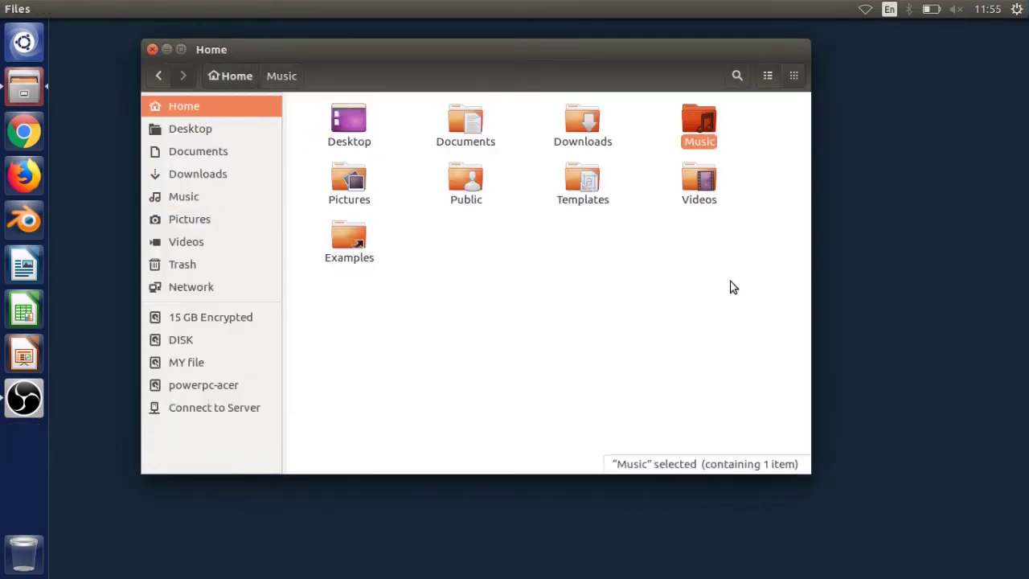
{"action": "left_click", "coordinate": [752, 376]}
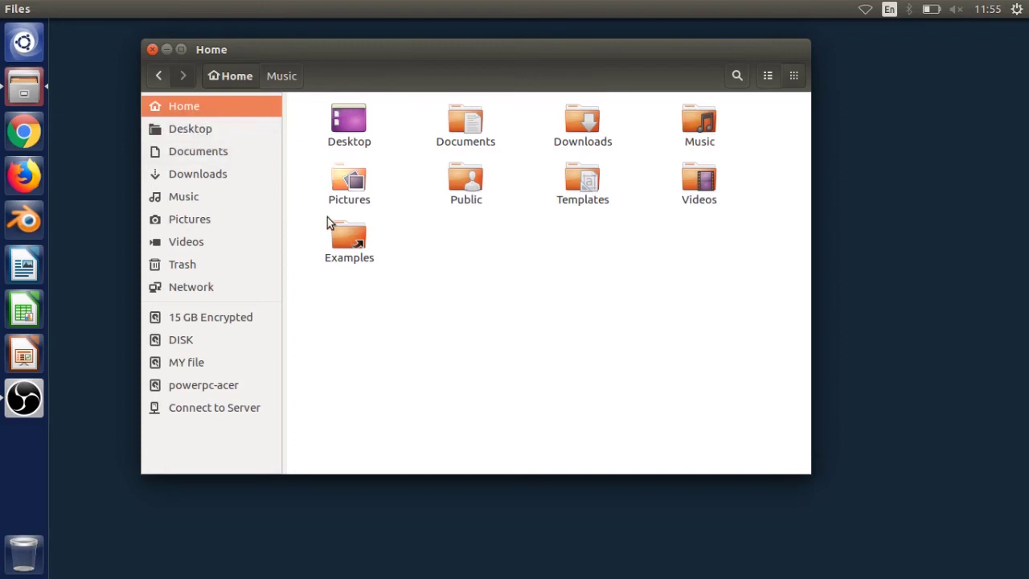
{"action": "left_click", "coordinate": [151, 50]}
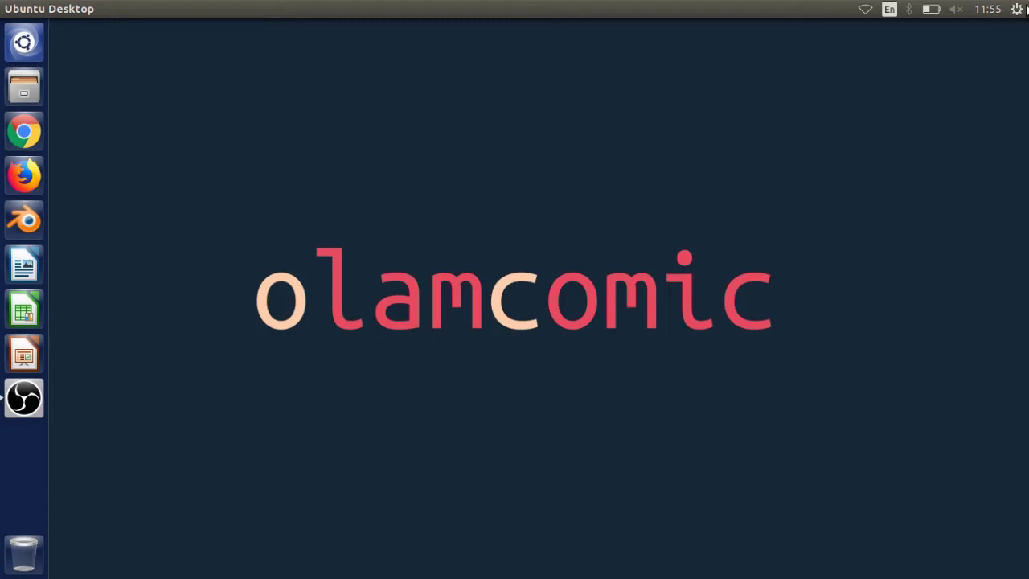
Examine the session menu and the network menu, including its wired, Wi-Fi and VPN connection options.
{"action": "left_click", "coordinate": [1021, 10]}
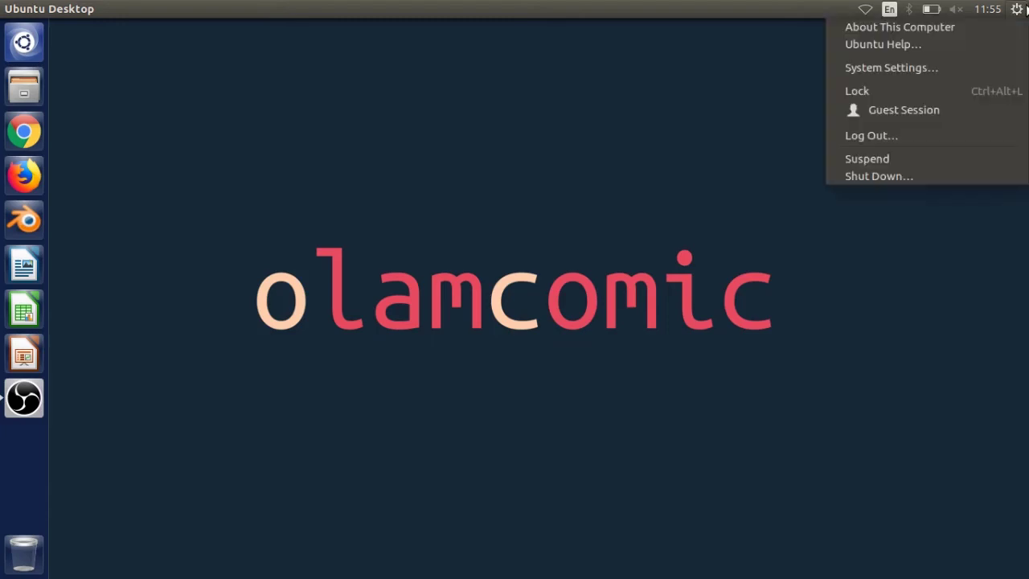
{"action": "left_click", "coordinate": [866, 9]}
{"action": "left_click", "coordinate": [867, 9]}
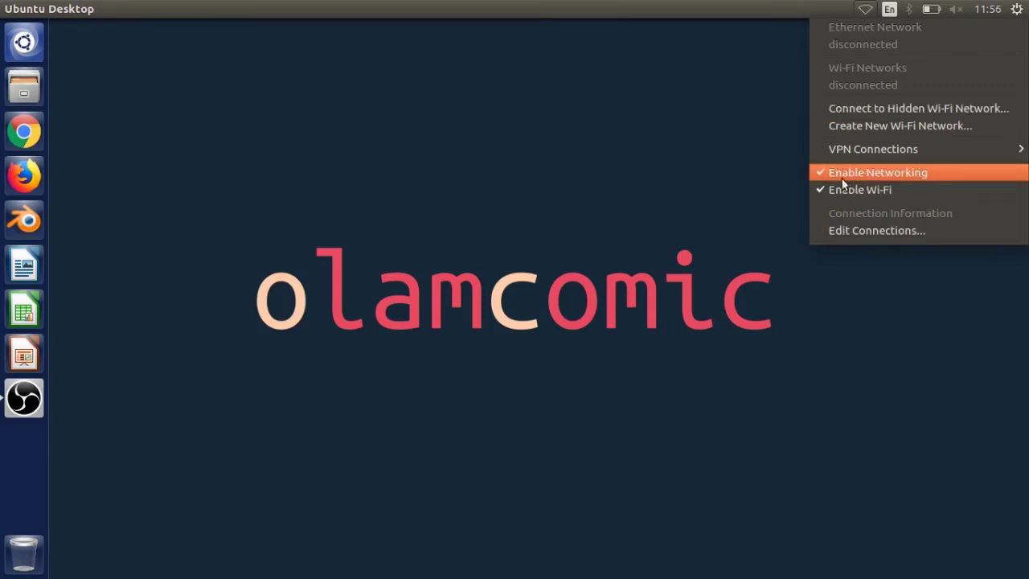
{"action": "left_click", "coordinate": [745, 122]}
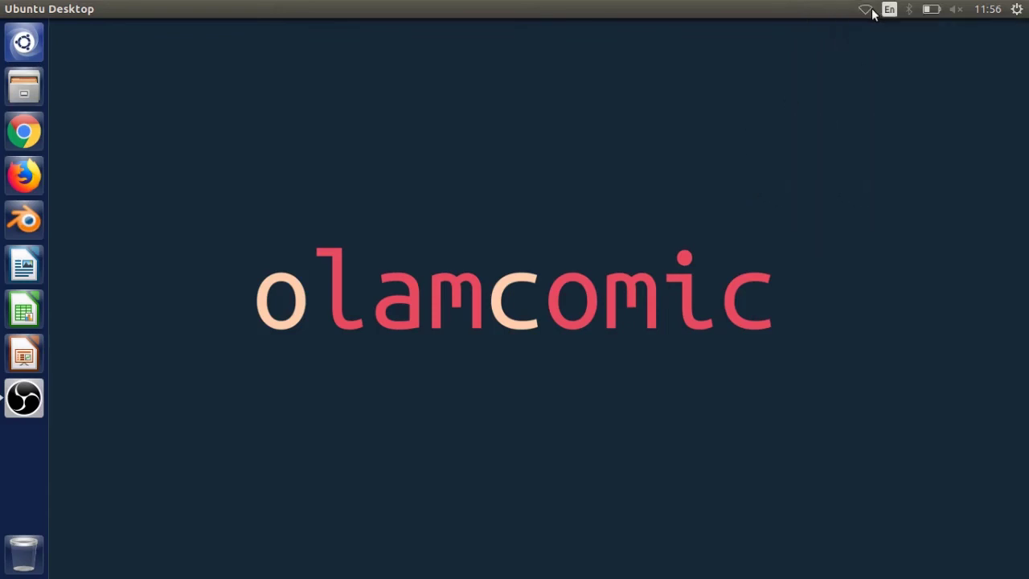
{"action": "left_click", "coordinate": [866, 11]}
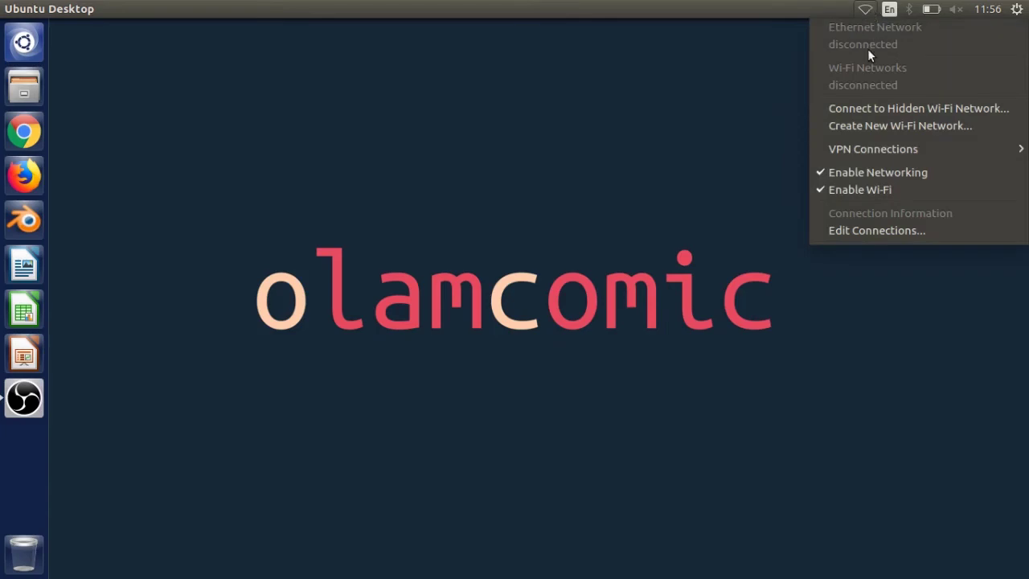
{"action": "left_click", "coordinate": [700, 211]}
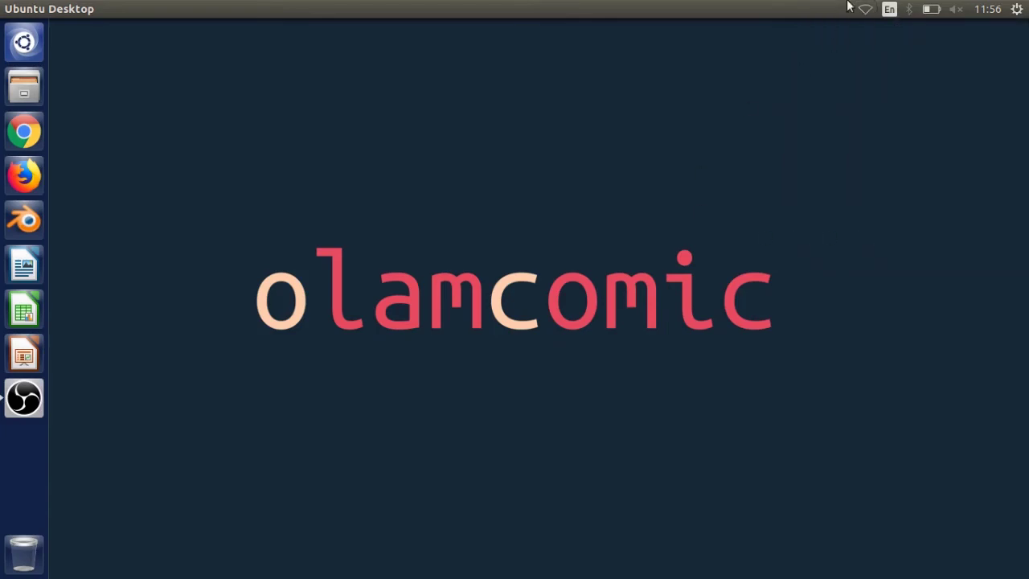
{"action": "left_click", "coordinate": [863, 8]}
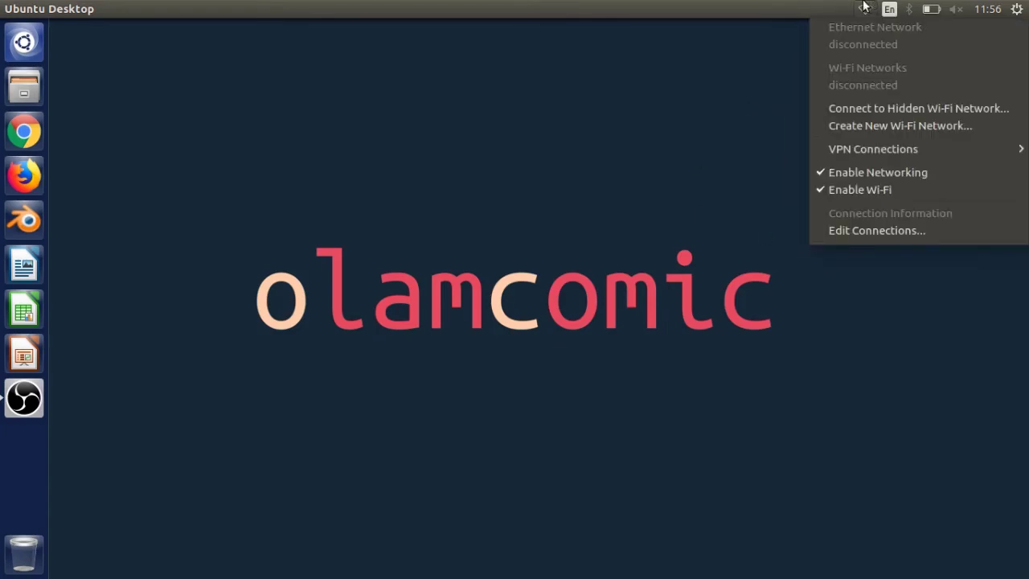
{"action": "left_click", "coordinate": [864, 8]}
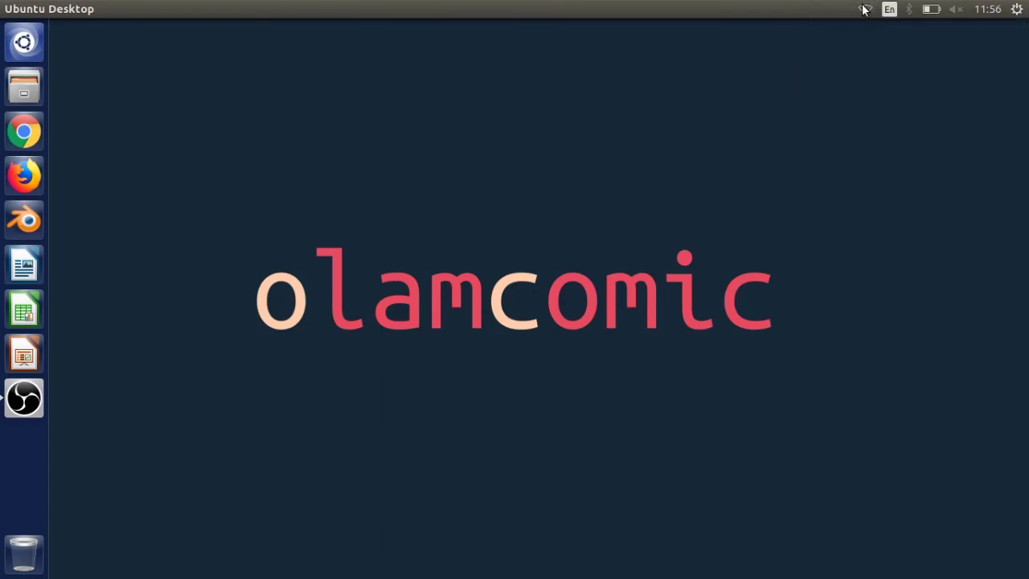
{"action": "left_click", "coordinate": [864, 11]}
{"action": "left_click", "coordinate": [863, 11]}
{"action": "left_click", "coordinate": [858, 7]}
{"action": "left_click", "coordinate": [864, 8]}
View the options in the keyboard layout and Bluetooth indicator menus.
{"action": "left_click", "coordinate": [888, 11]}
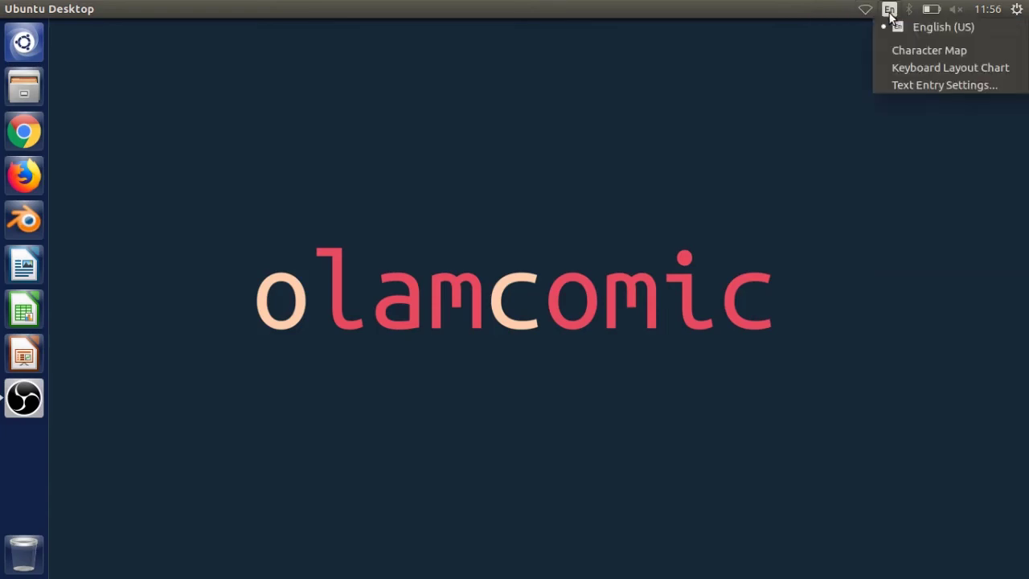
{"action": "left_click", "coordinate": [888, 15]}
{"action": "left_click", "coordinate": [889, 15]}
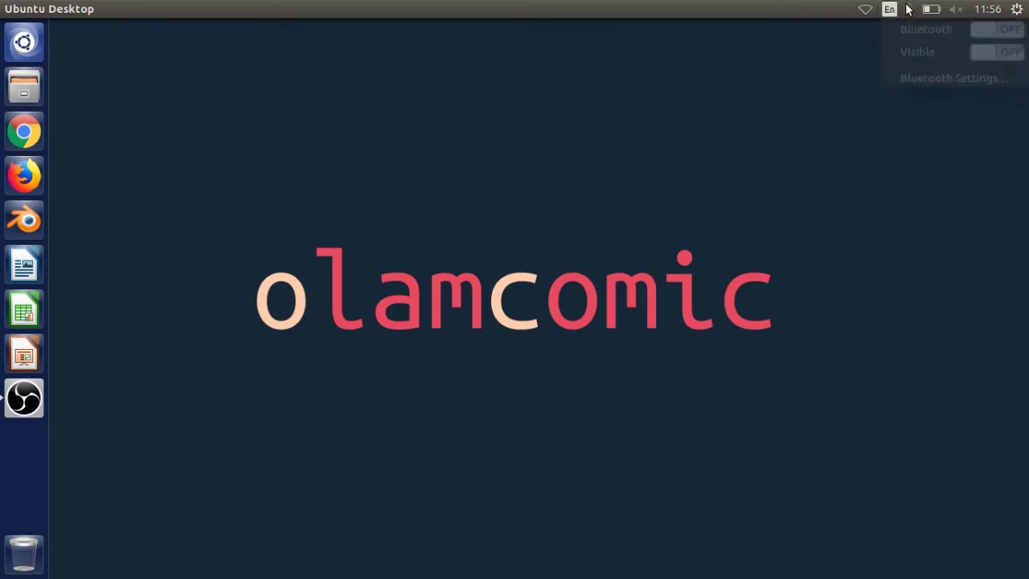
Review the Bluetooth power, visibility and settings options in the Bluetooth indicator menu.
{"action": "left_click", "coordinate": [909, 10]}
{"action": "left_click", "coordinate": [908, 10]}
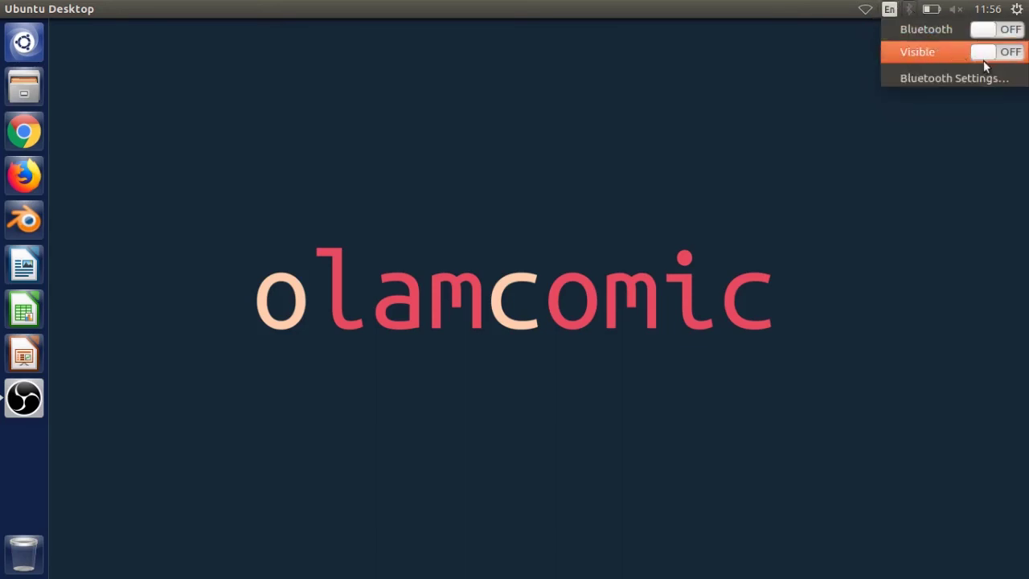
{"action": "left_click", "coordinate": [911, 10]}
Show the remaining battery time in the menu bar and hide it again.
{"action": "left_click", "coordinate": [932, 10]}
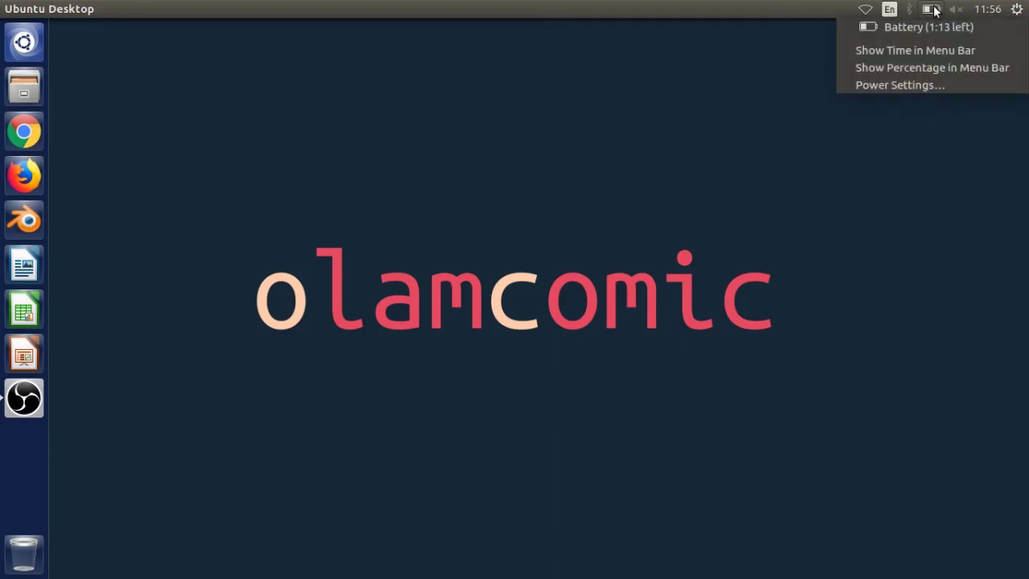
{"action": "left_click", "coordinate": [948, 52]}
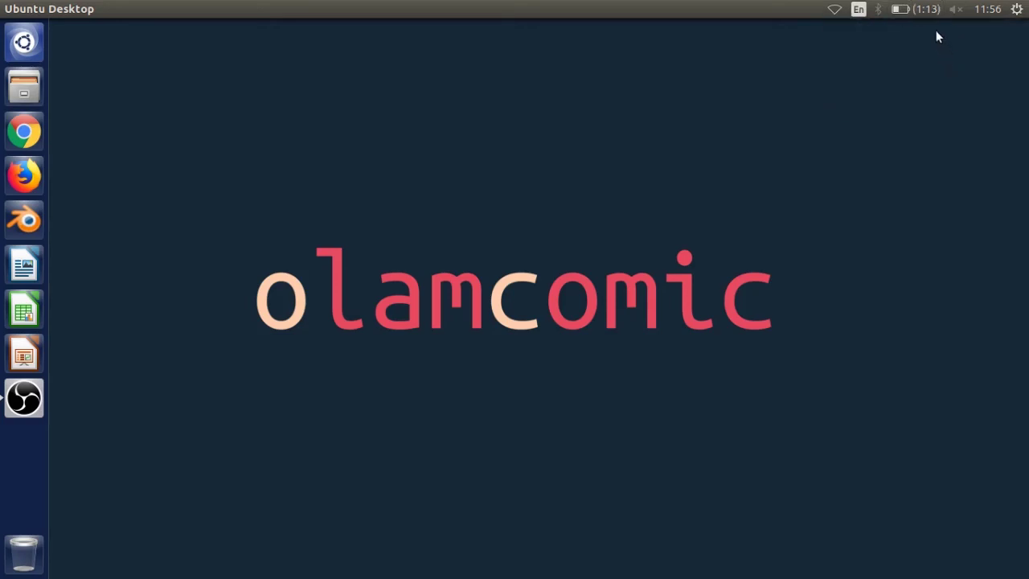
{"action": "left_click", "coordinate": [927, 11]}
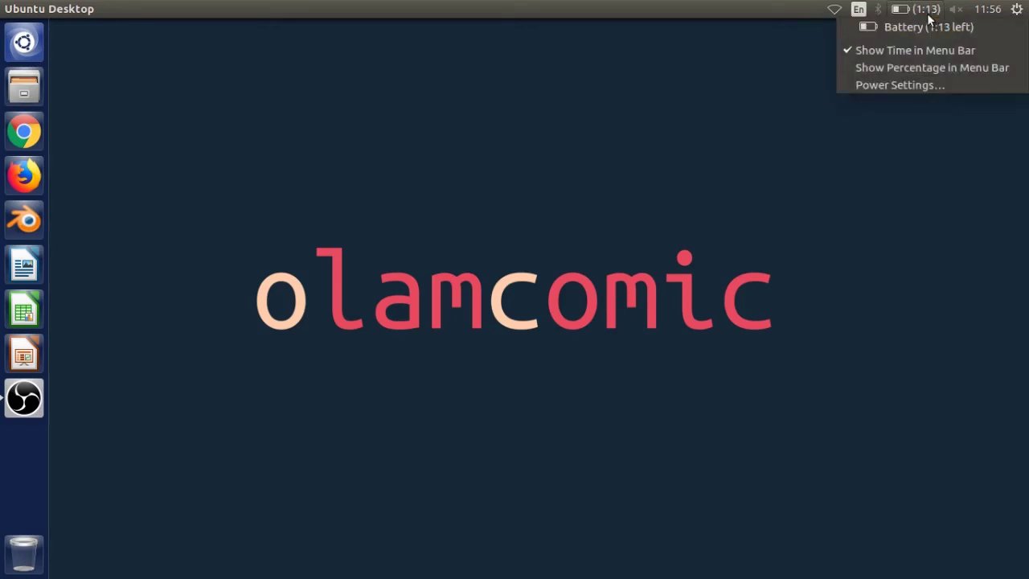
{"action": "left_click", "coordinate": [894, 50]}
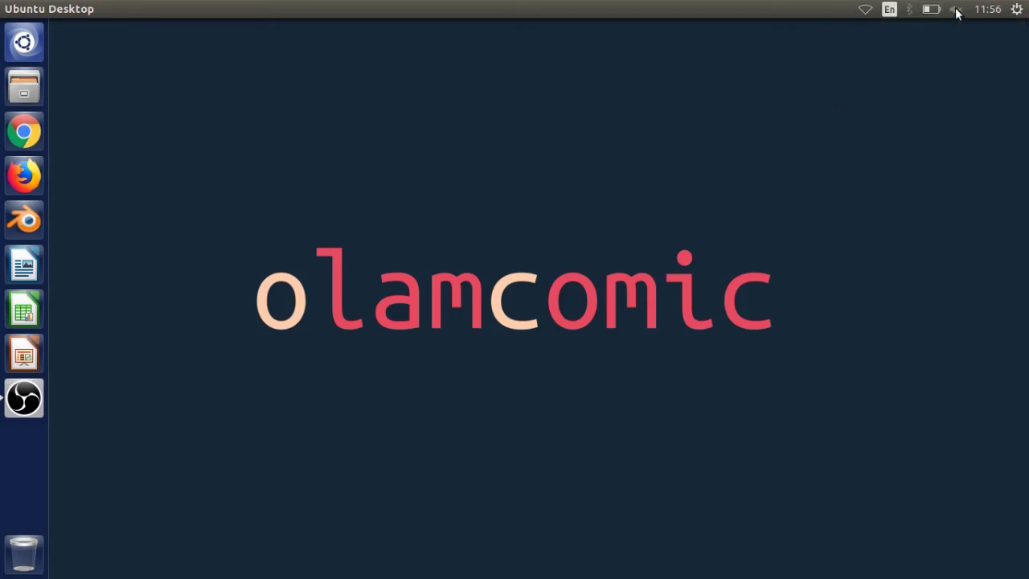
Lower the system output volume to near its minimum in the sound menu.
{"action": "left_click", "coordinate": [955, 9]}
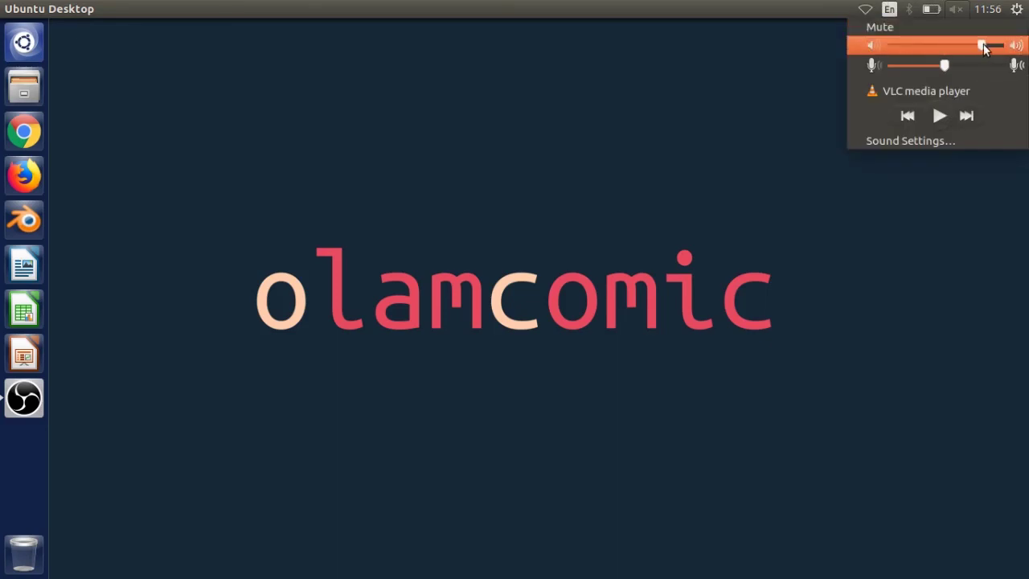
{"action": "left_click_drag", "start_coordinate": [982, 45], "coordinate": [890, 46]}
View the clock menu with its monthly calendar, location time and date settings option, and dismiss it.
{"action": "mouse_move", "coordinate": [988, 8]}
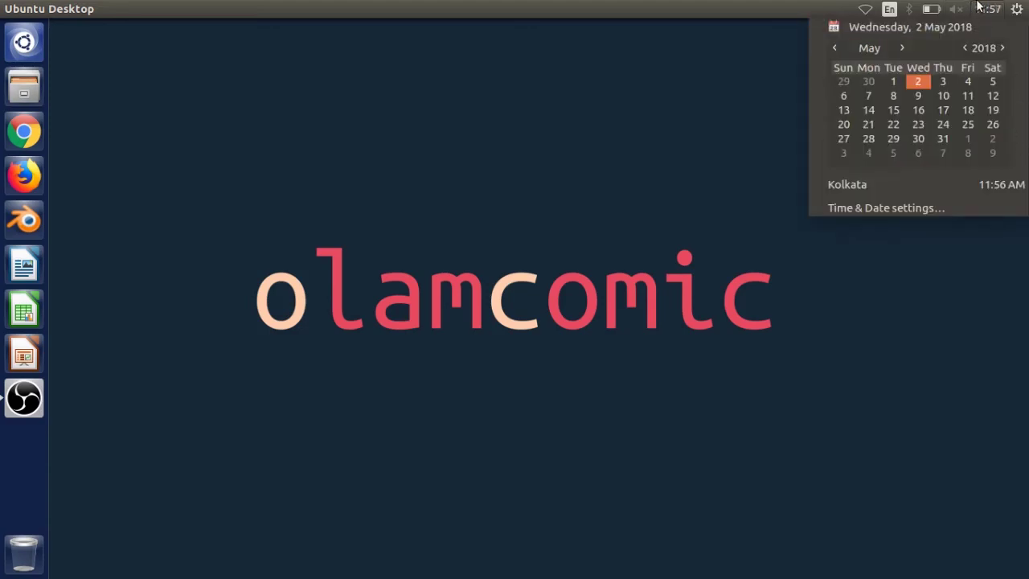
{"action": "left_click", "coordinate": [980, 8]}
{"action": "left_click", "coordinate": [983, 8]}
{"action": "left_click", "coordinate": [981, 10]}
{"action": "left_click", "coordinate": [981, 10]}
{"action": "left_click", "coordinate": [761, 98]}
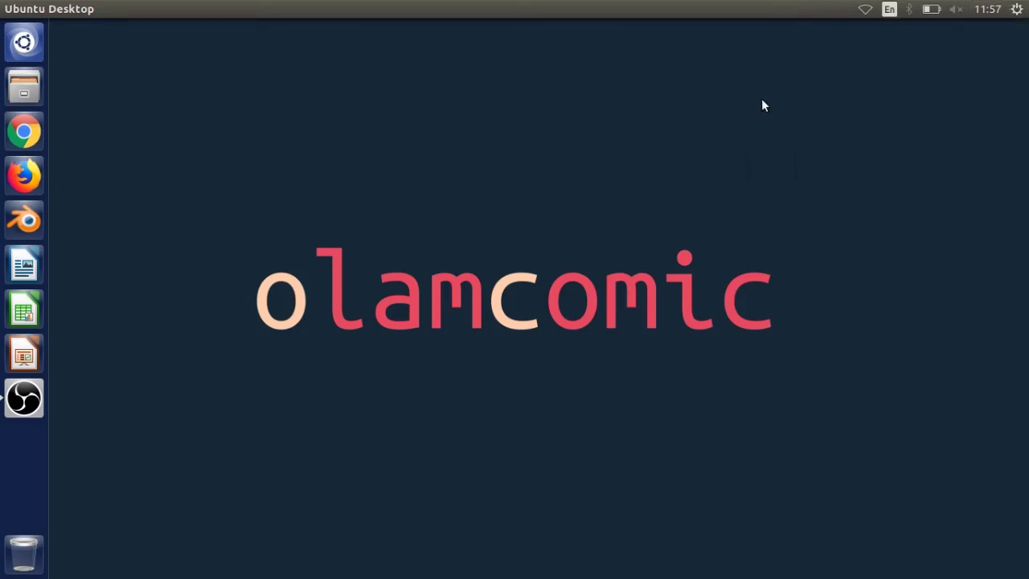
Examine the session menu's system information, help, settings, lock, guest session, log out, suspend and shut down options.
{"action": "left_click", "coordinate": [1016, 9]}
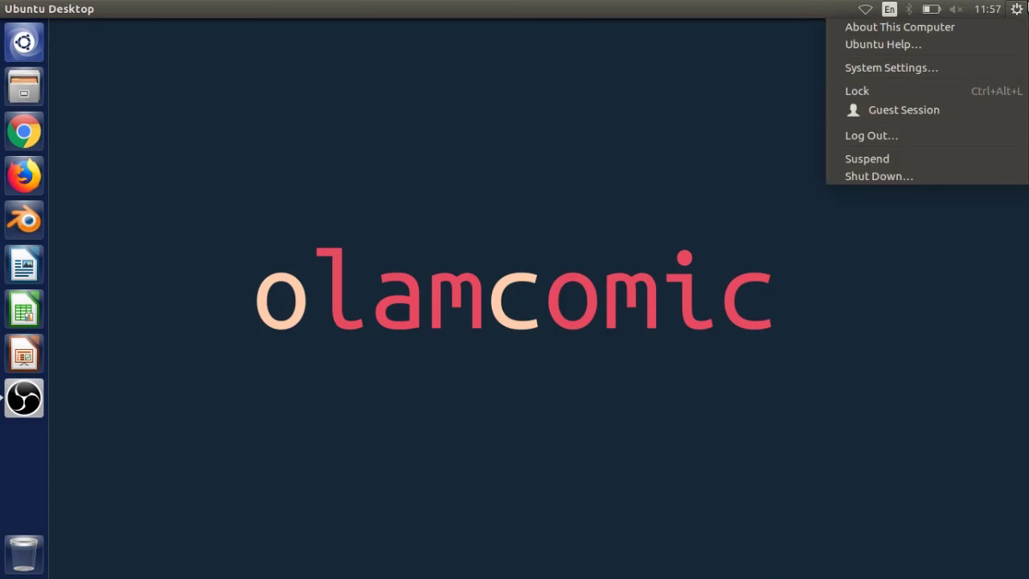
{"action": "left_click", "coordinate": [1021, 10]}
{"action": "left_click", "coordinate": [1017, 10]}
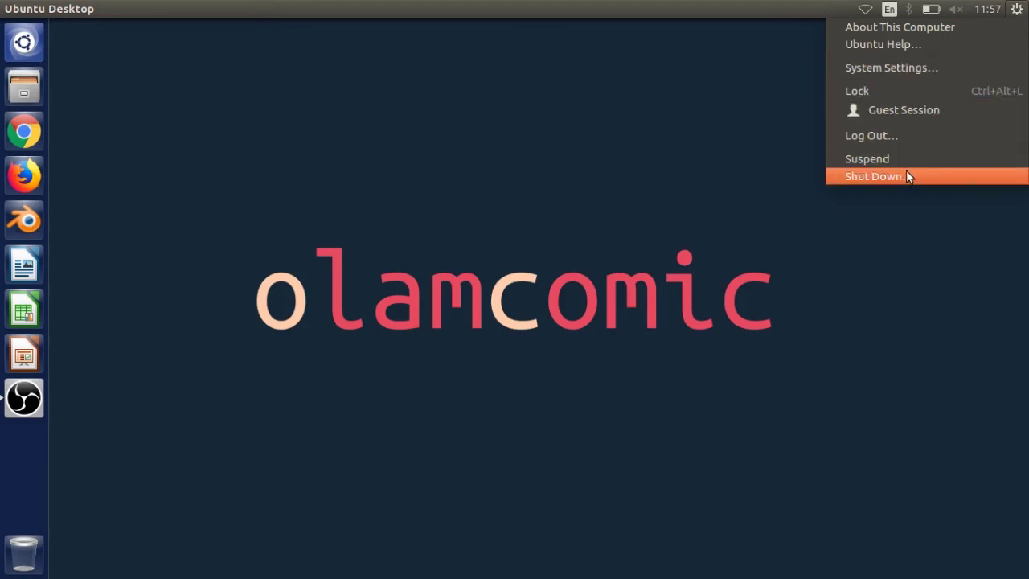
{"action": "left_click", "coordinate": [868, 217]}
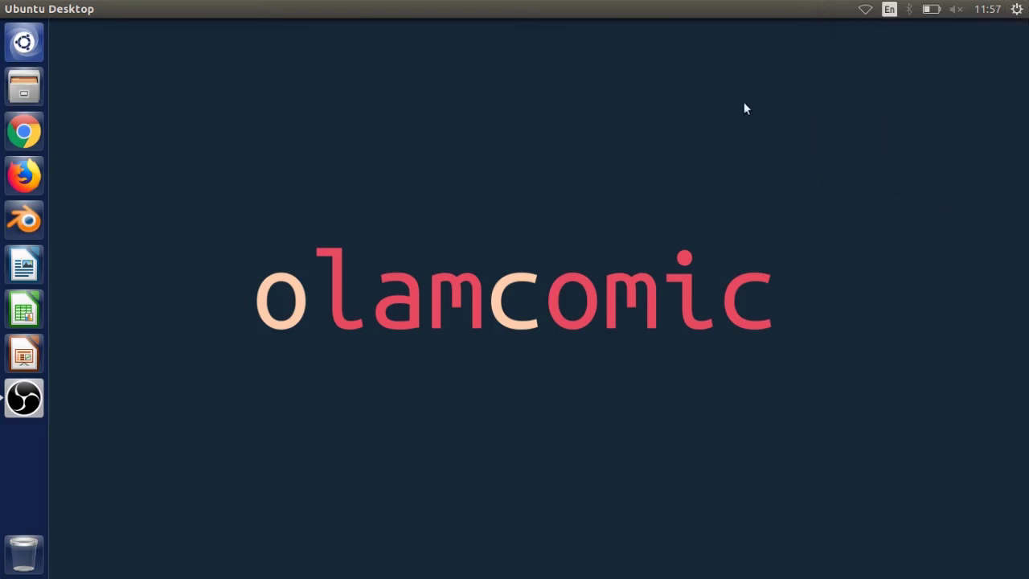
{"action": "left_click", "coordinate": [1026, 7]}
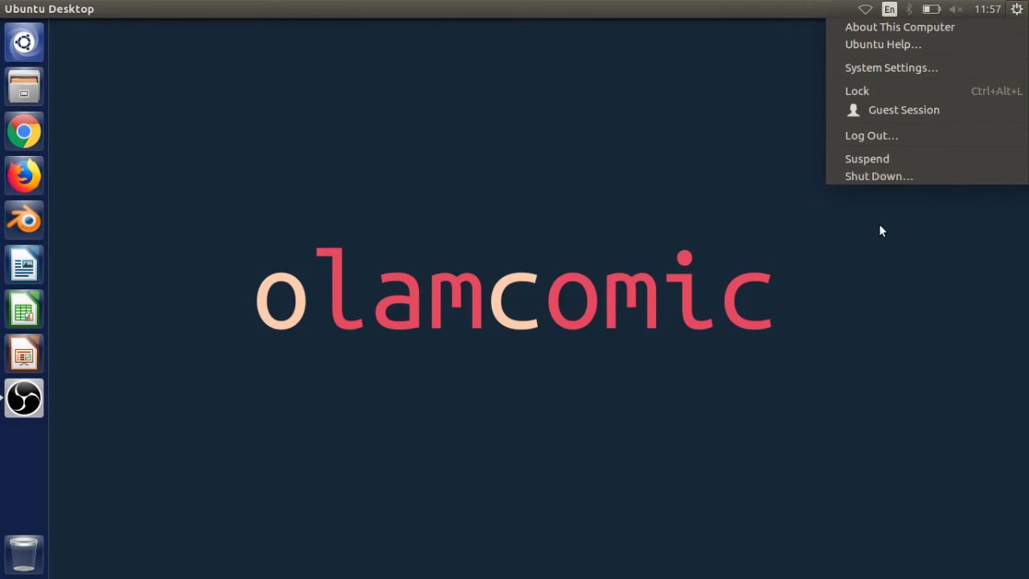
{"action": "left_click", "coordinate": [866, 240]}
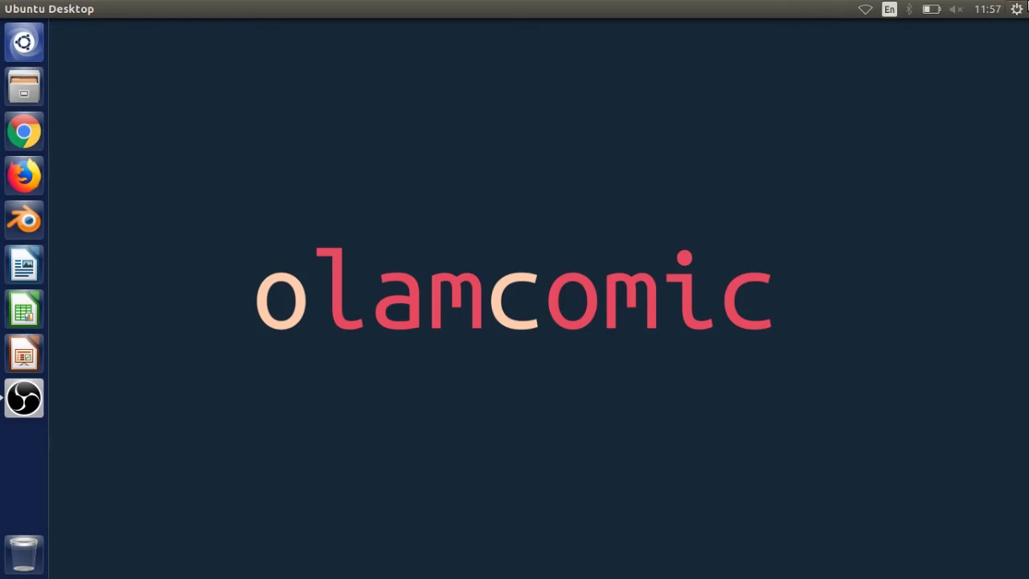
{"action": "left_click", "coordinate": [1025, 5]}
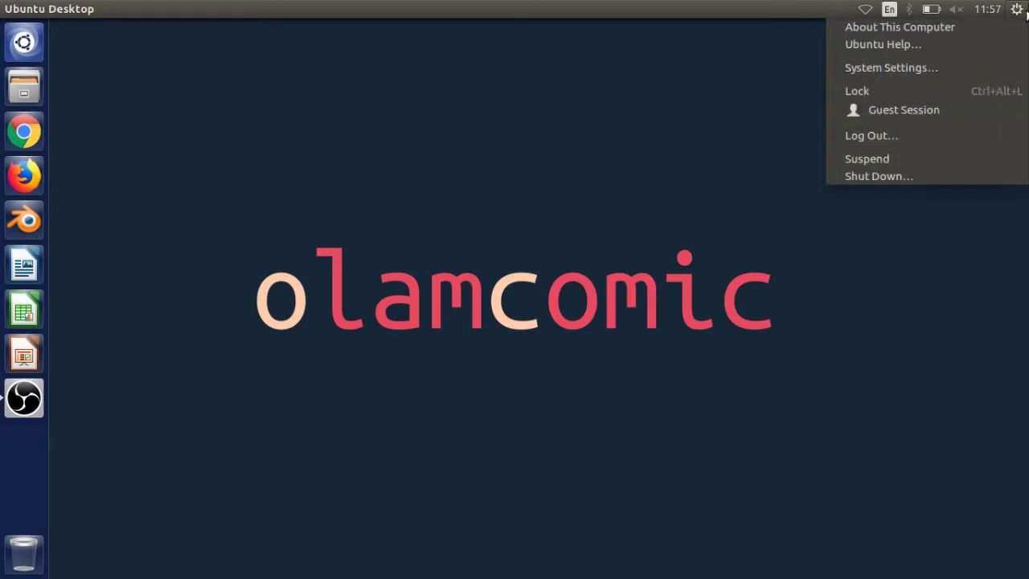
{"action": "left_click", "coordinate": [851, 281]}
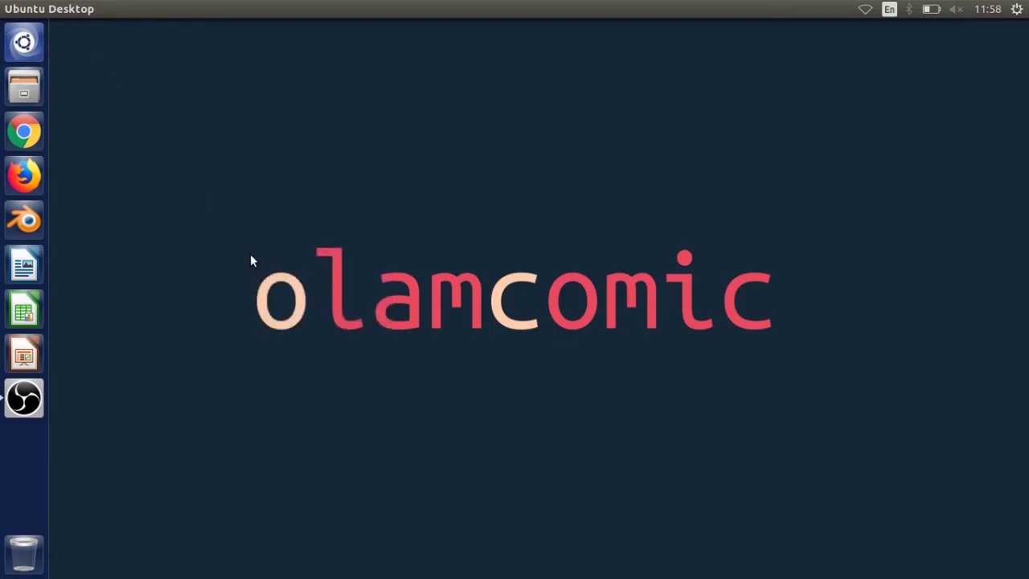
Open a terminal window, move it away from the desktop's corner and close it.
{"action": "key", "text": "ctrl+alt+t"}
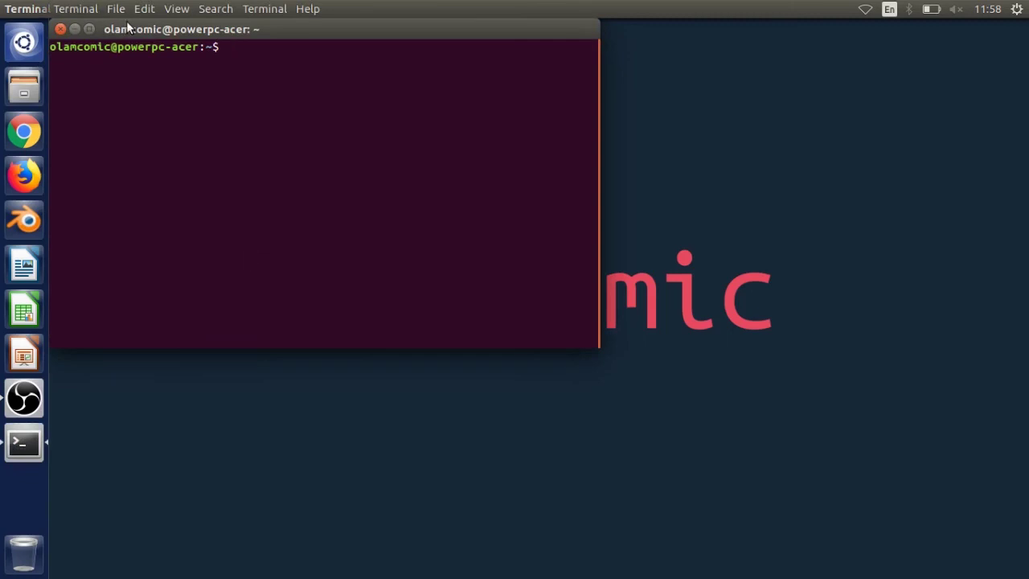
{"action": "left_click", "coordinate": [73, 13]}
{"action": "left_click", "coordinate": [70, 14]}
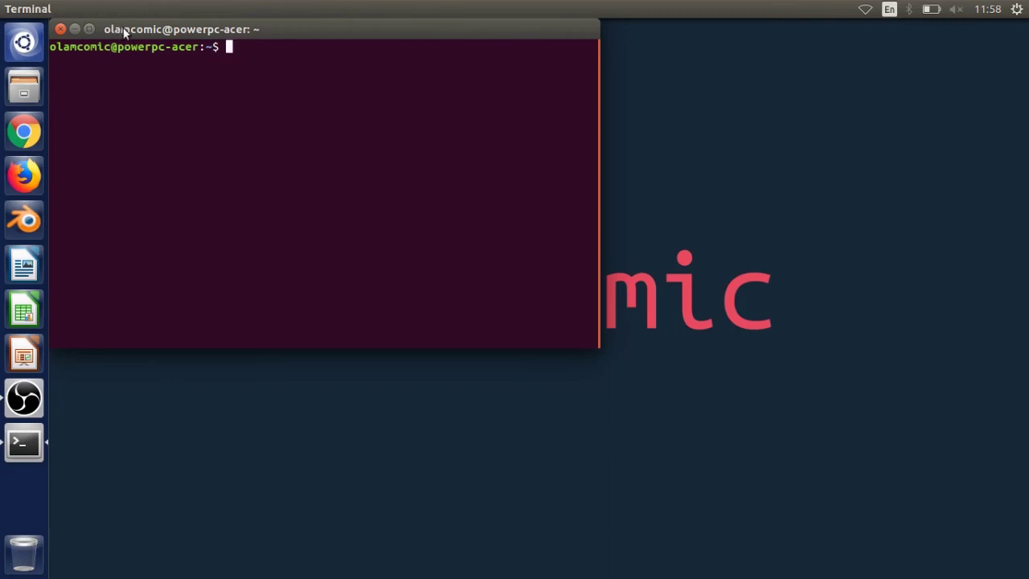
{"action": "left_click_drag", "start_coordinate": [126, 32], "coordinate": [202, 75]}
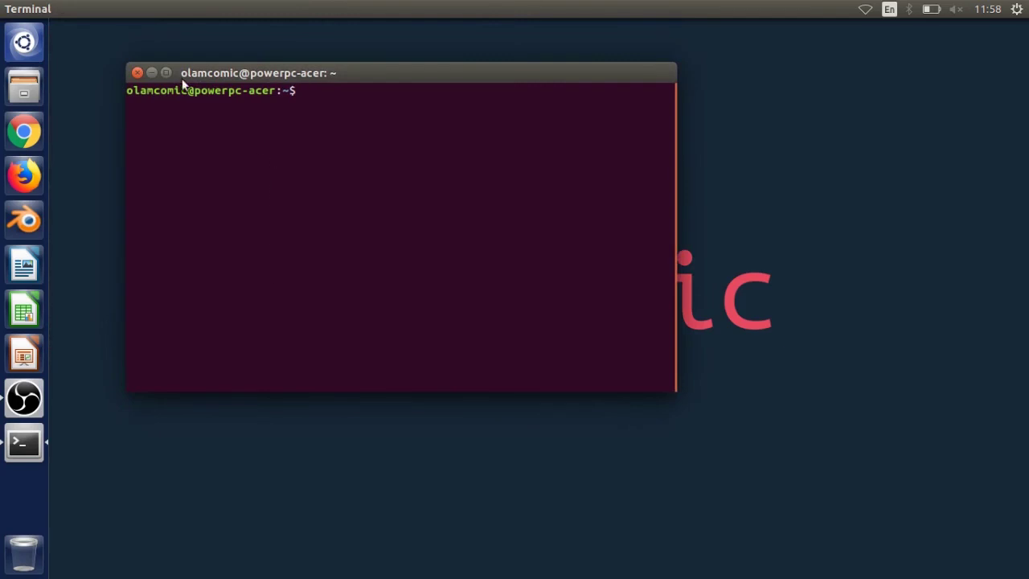
{"action": "left_click", "coordinate": [137, 73]}
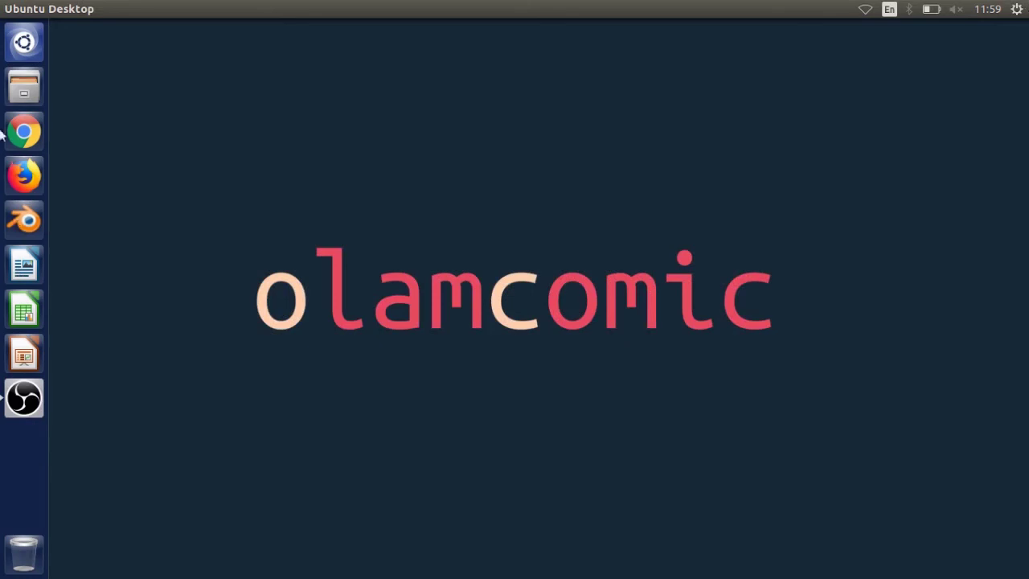
Place a Calculator shortcut from the Dash's application list near the upper corner of the desktop beside the launcher.
{"action": "left_click", "coordinate": [34, 48]}
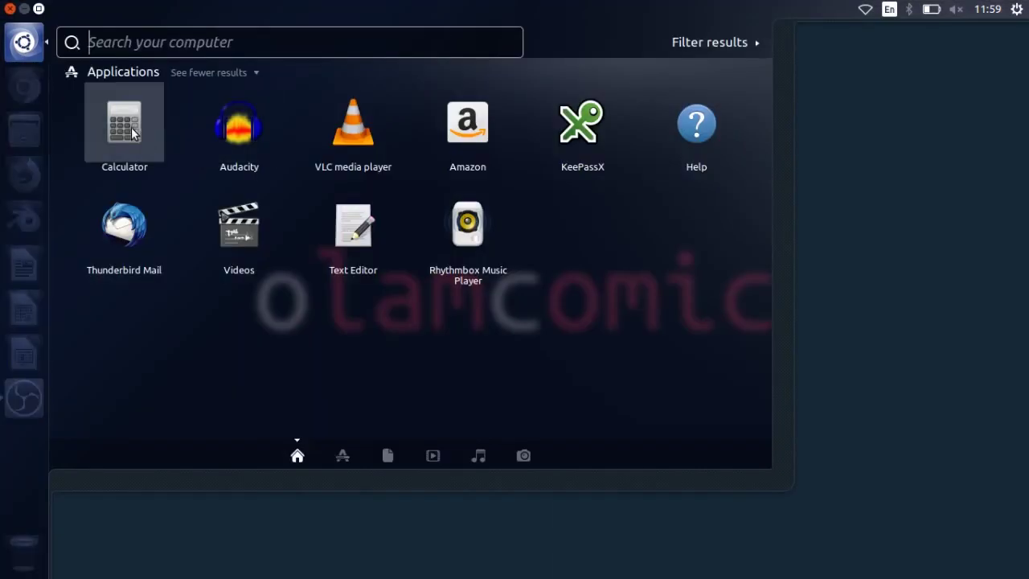
{"action": "left_click_drag", "start_coordinate": [131, 127], "coordinate": [115, 55]}
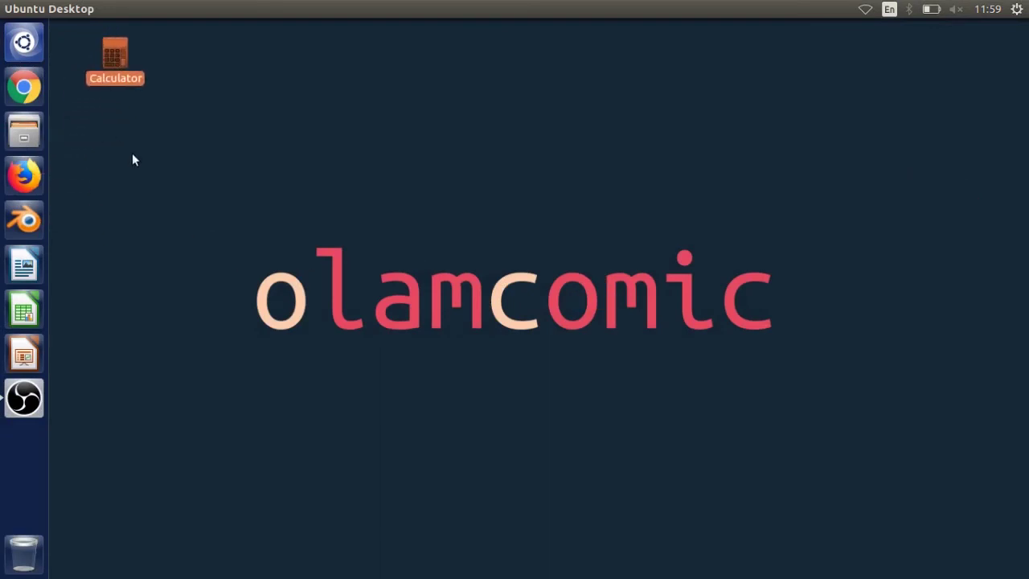
{"action": "left_click", "coordinate": [188, 110]}
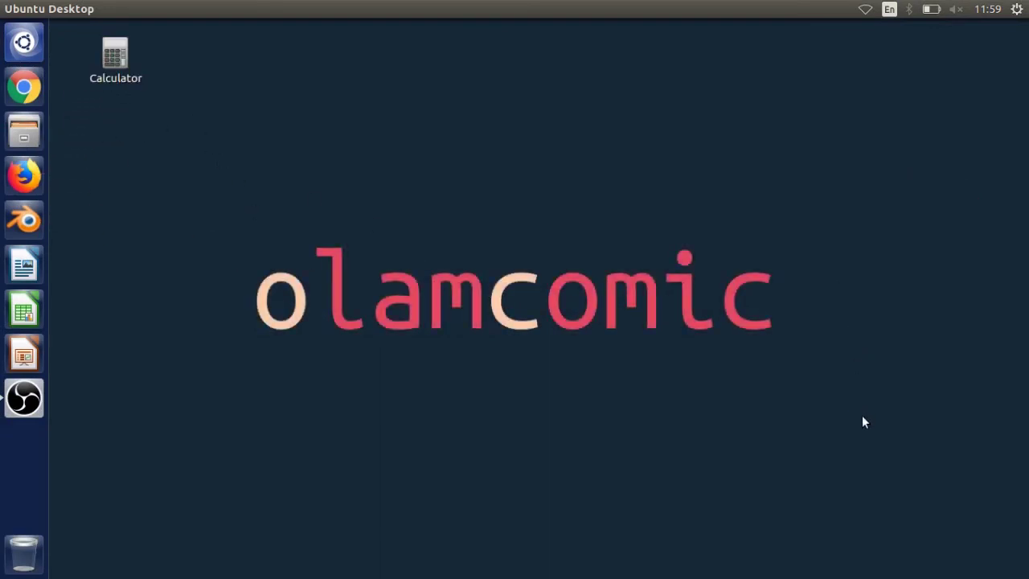
Change the desktop background to the red and purple 160218-deux-two wallpaper and close the Appearance settings.
{"action": "right_click", "coordinate": [442, 165]}
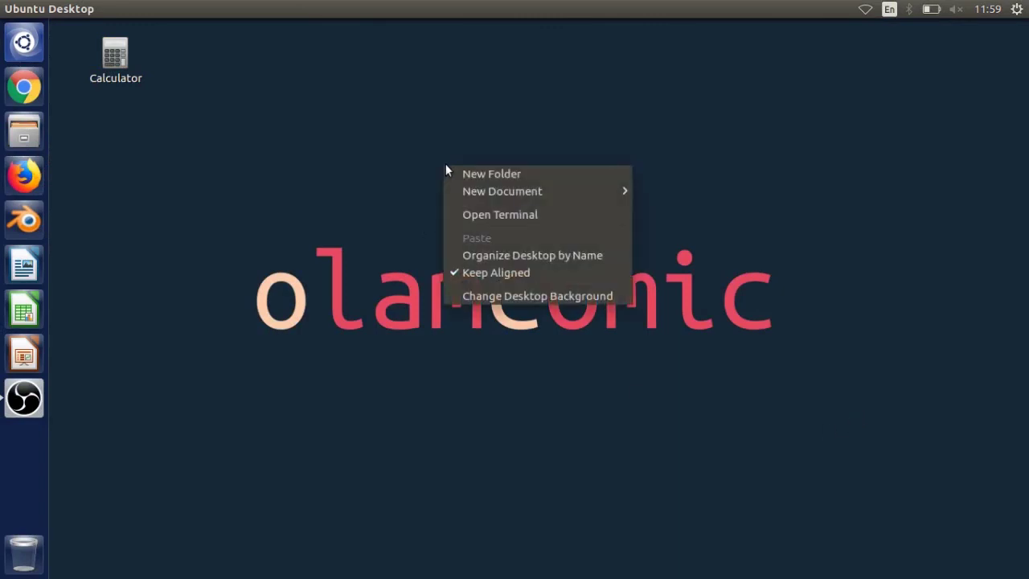
{"action": "left_click", "coordinate": [192, 113]}
{"action": "right_click", "coordinate": [133, 97]}
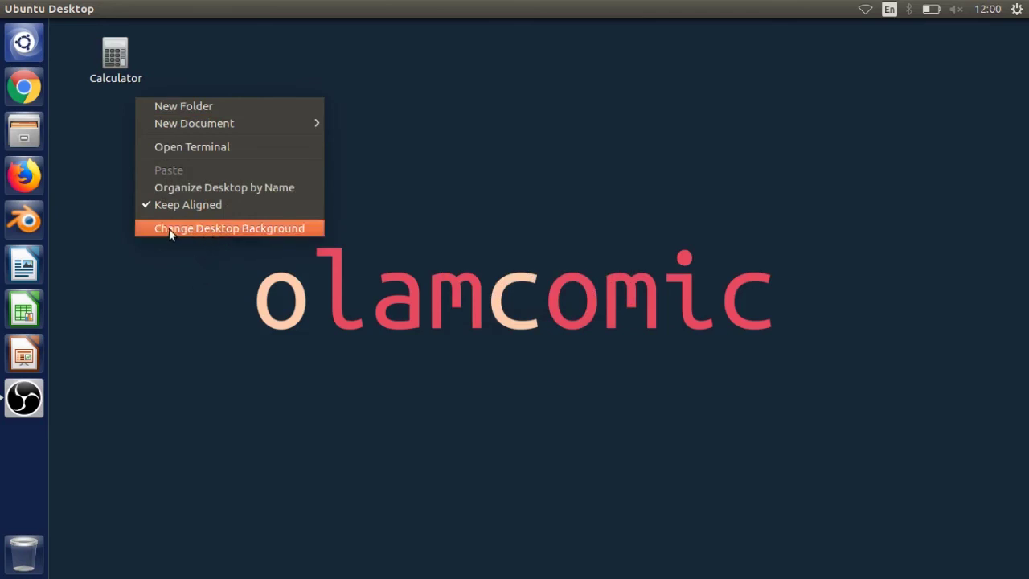
{"action": "left_click", "coordinate": [256, 230]}
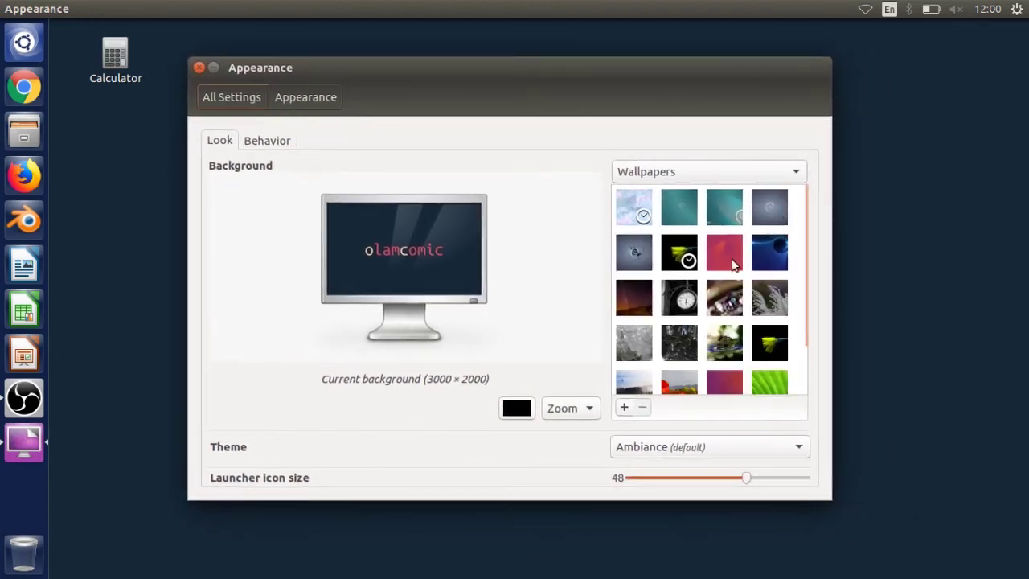
{"action": "left_click", "coordinate": [732, 262]}
{"action": "left_click", "coordinate": [200, 69]}
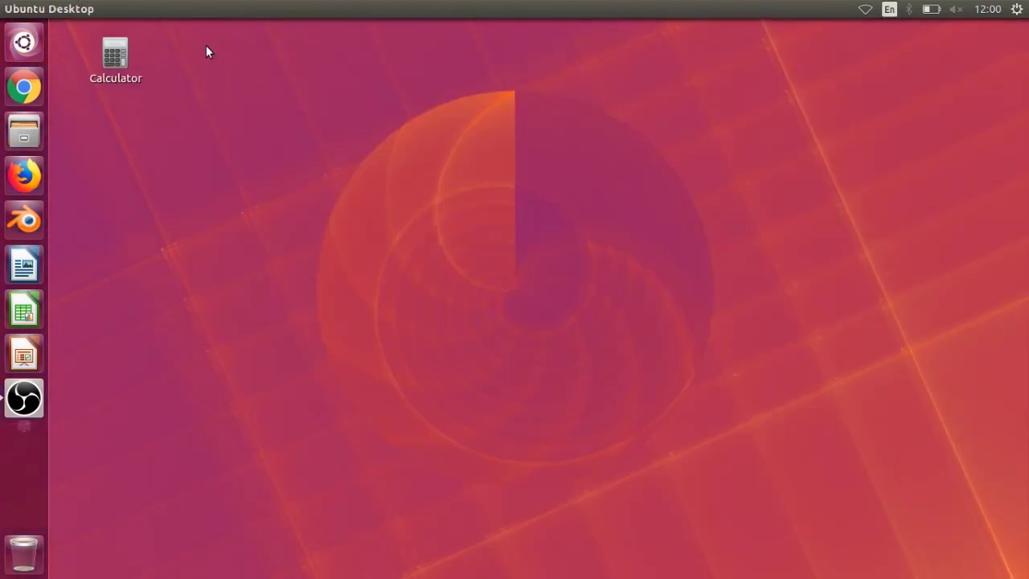
{"action": "right_click", "coordinate": [303, 95]}
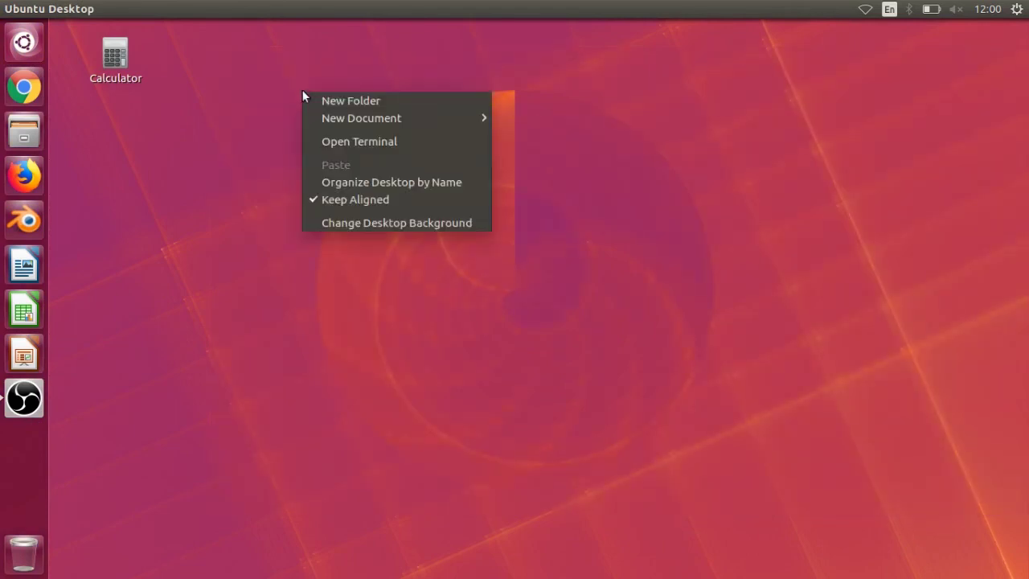
{"action": "left_click", "coordinate": [404, 223]}
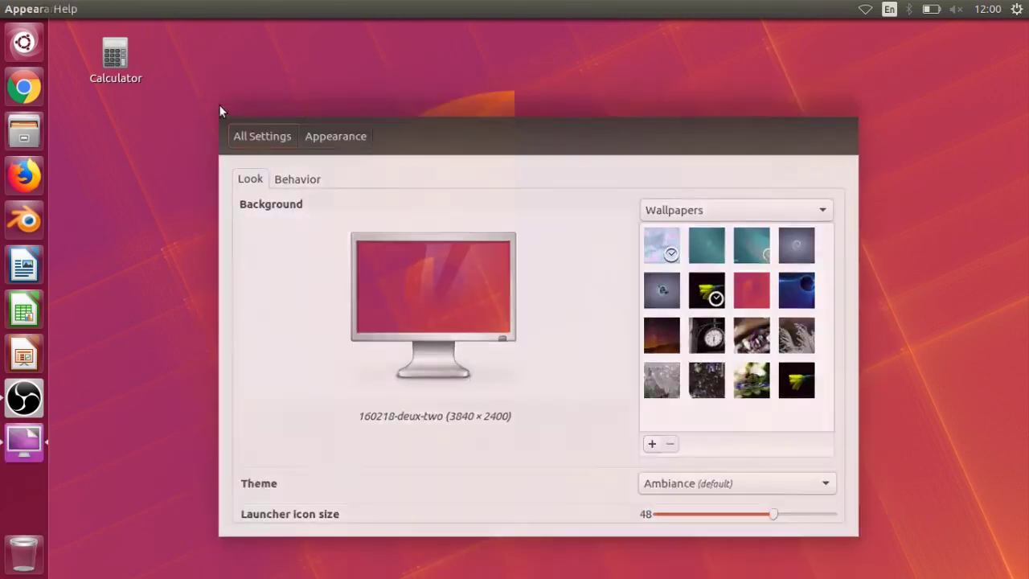
{"action": "left_click", "coordinate": [221, 110]}
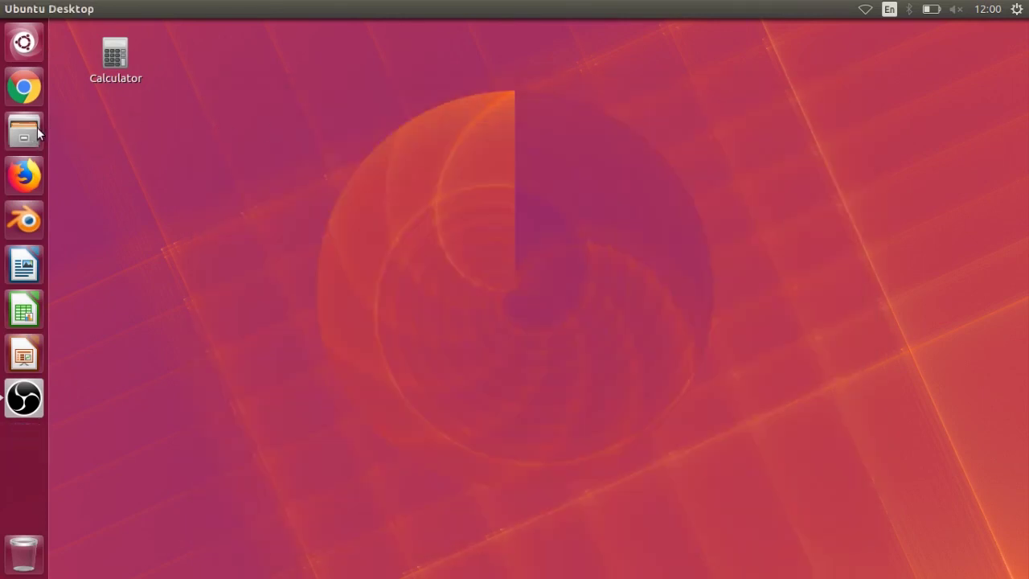
Move the Files item above Chrome in the launcher and open the Pictures folder in the file manager.
{"action": "left_click_drag", "start_coordinate": [41, 134], "coordinate": [40, 83]}
{"action": "left_click", "coordinate": [40, 84]}
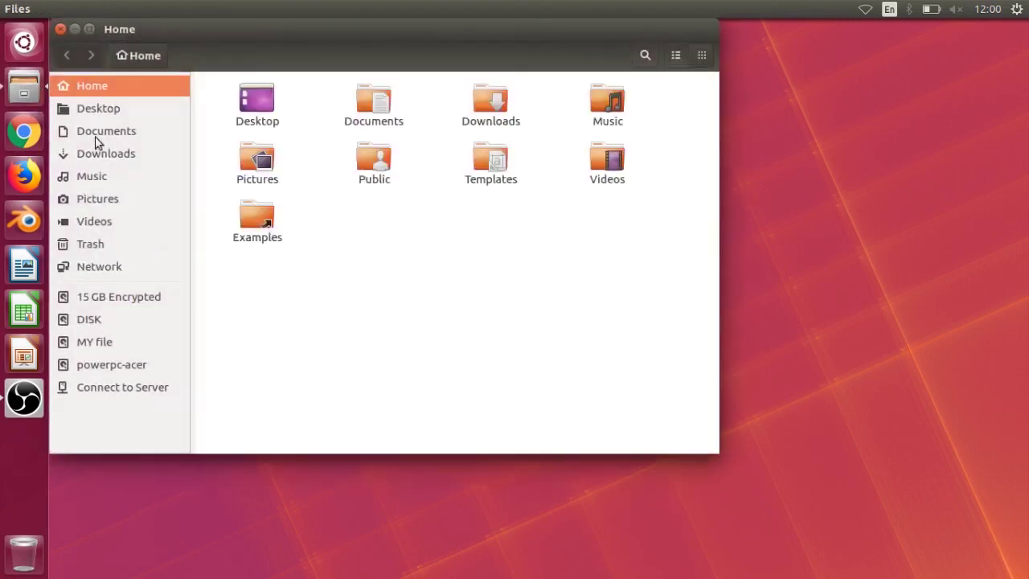
{"action": "left_click", "coordinate": [115, 198]}
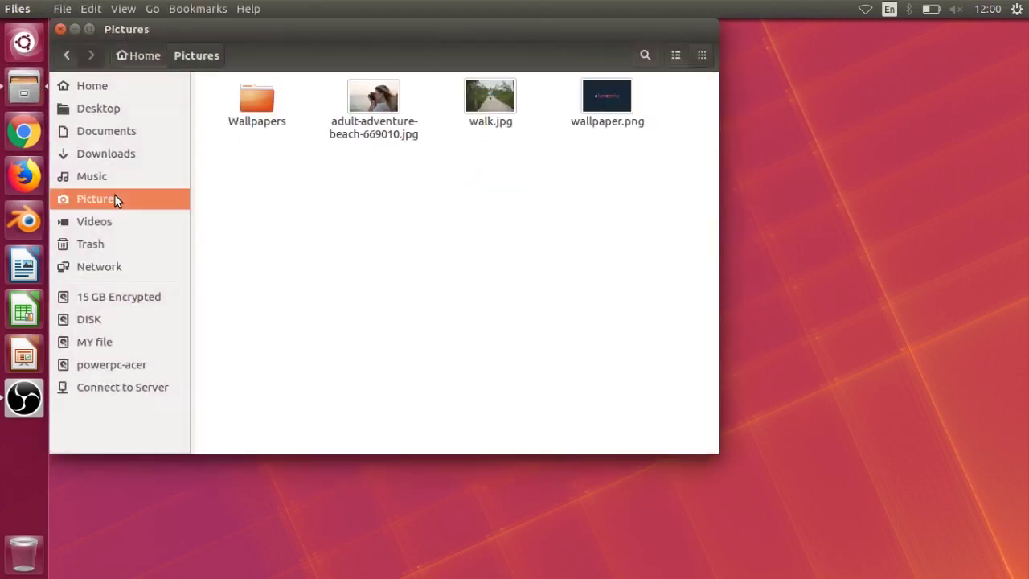
Set wallpaper.png as the desktop wallpaper, replacing the file of the same name in the Wallpapers folder.
{"action": "right_click", "coordinate": [595, 131]}
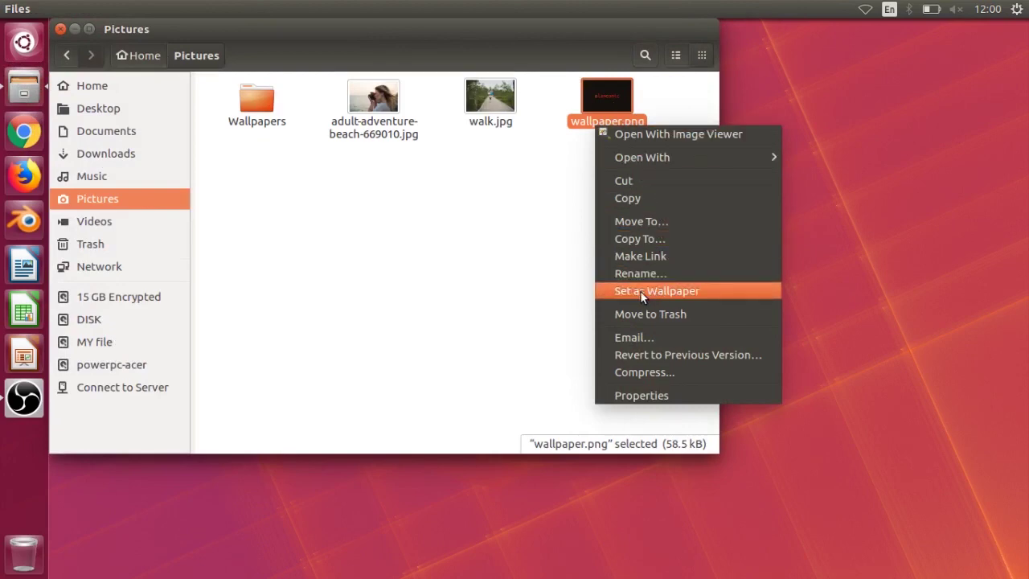
{"action": "left_click", "coordinate": [738, 292]}
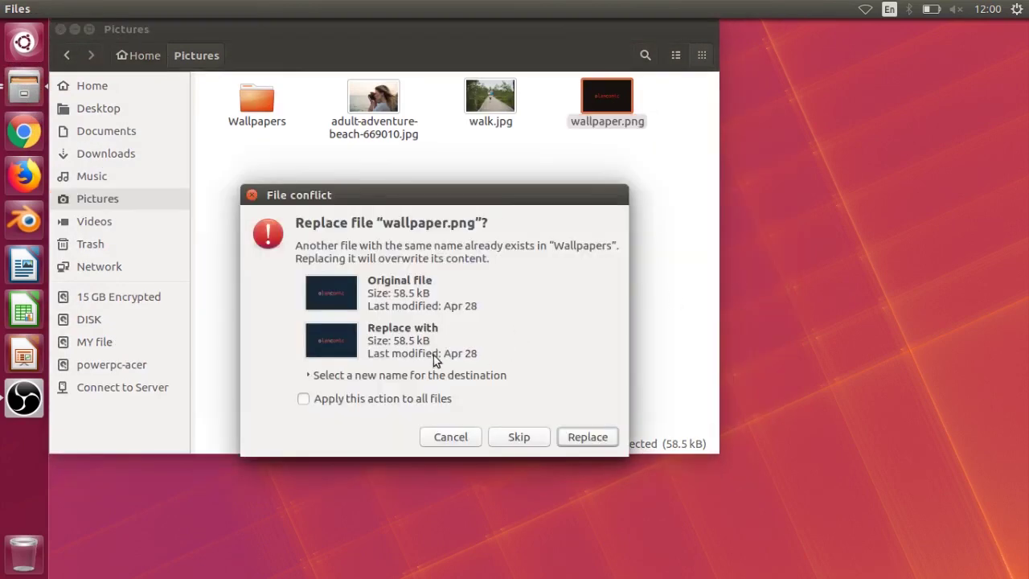
{"action": "left_click", "coordinate": [340, 377]}
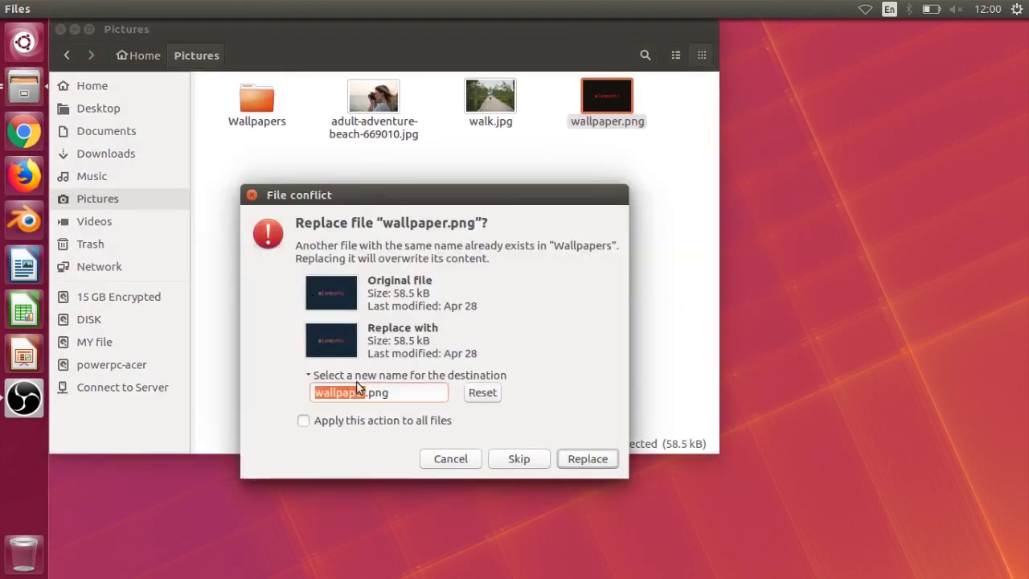
{"action": "left_click", "coordinate": [346, 377]}
{"action": "left_click", "coordinate": [583, 435]}
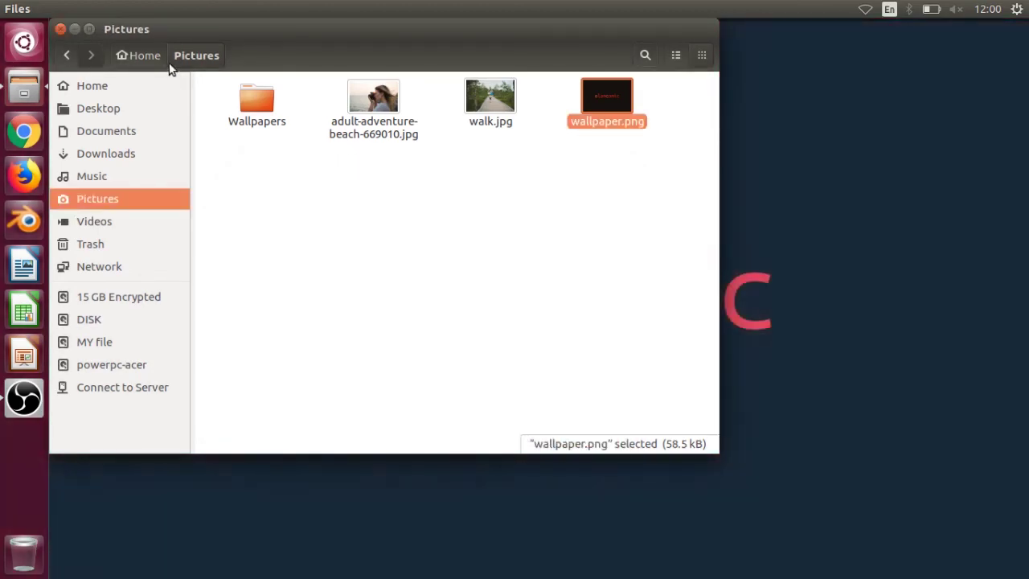
Examine the Wallpapers folder inside Pictures for its copy of wallpaper.png, and close the file manager window.
{"action": "left_click_drag", "start_coordinate": [473, 46], "coordinate": [482, 79]}
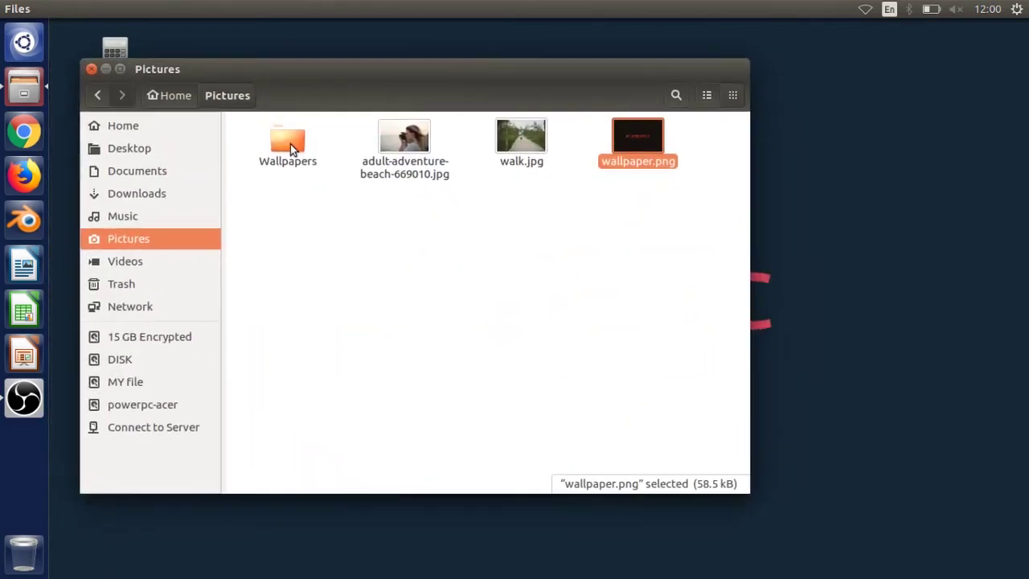
{"action": "double_click", "coordinate": [270, 153]}
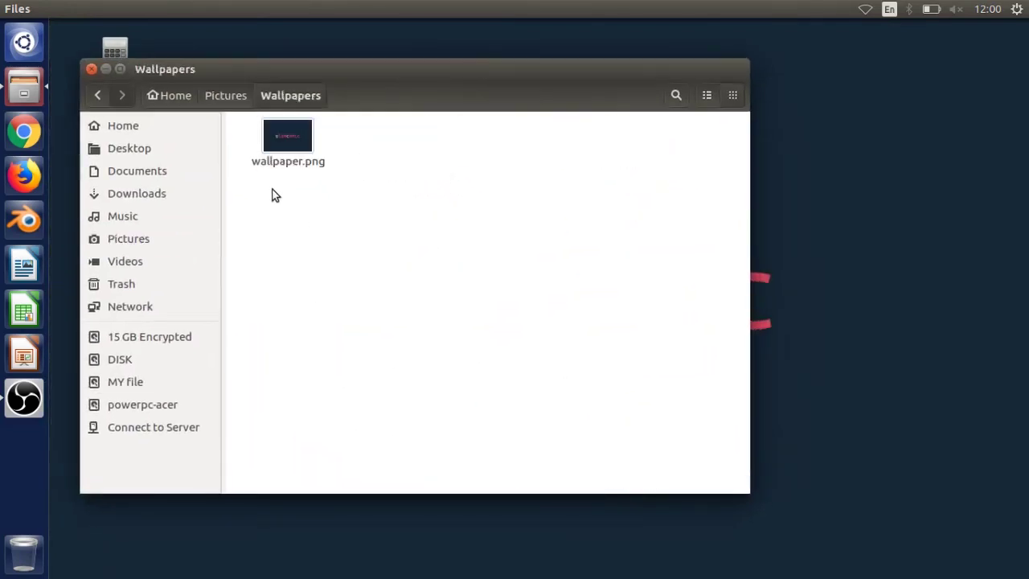
{"action": "left_click", "coordinate": [225, 97]}
{"action": "left_click", "coordinate": [303, 193]}
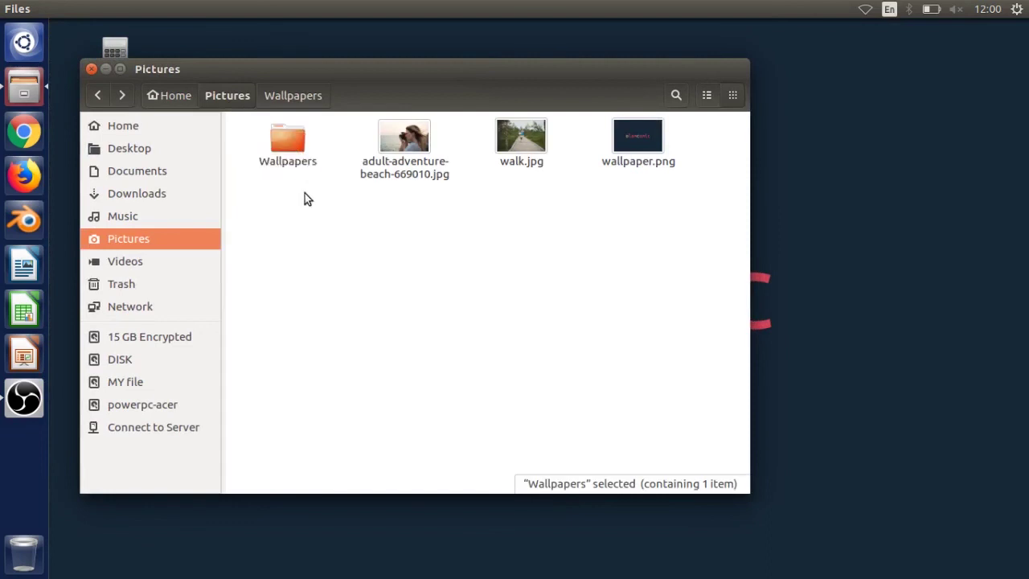
{"action": "double_click", "coordinate": [288, 133]}
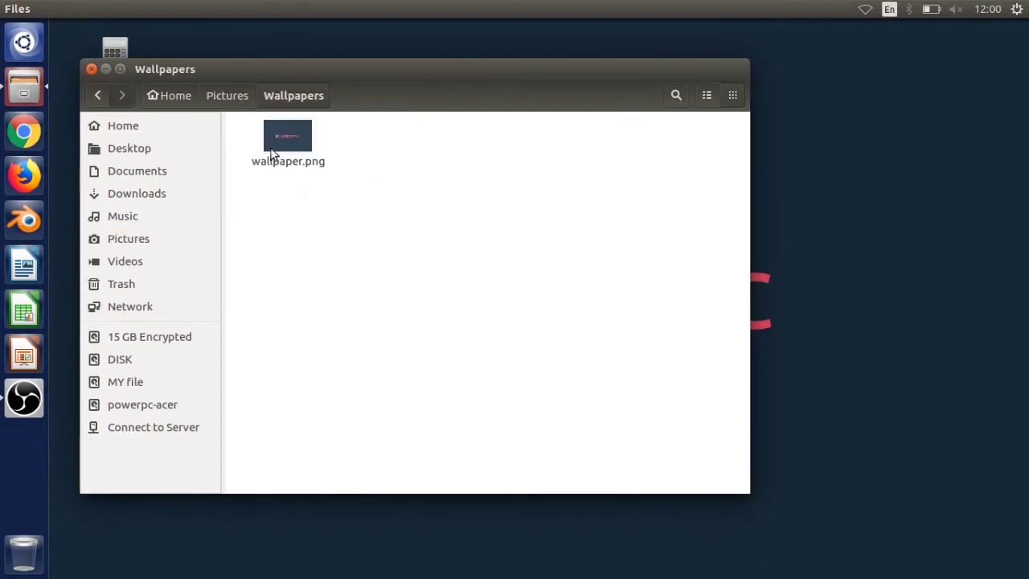
{"action": "left_click", "coordinate": [229, 97]}
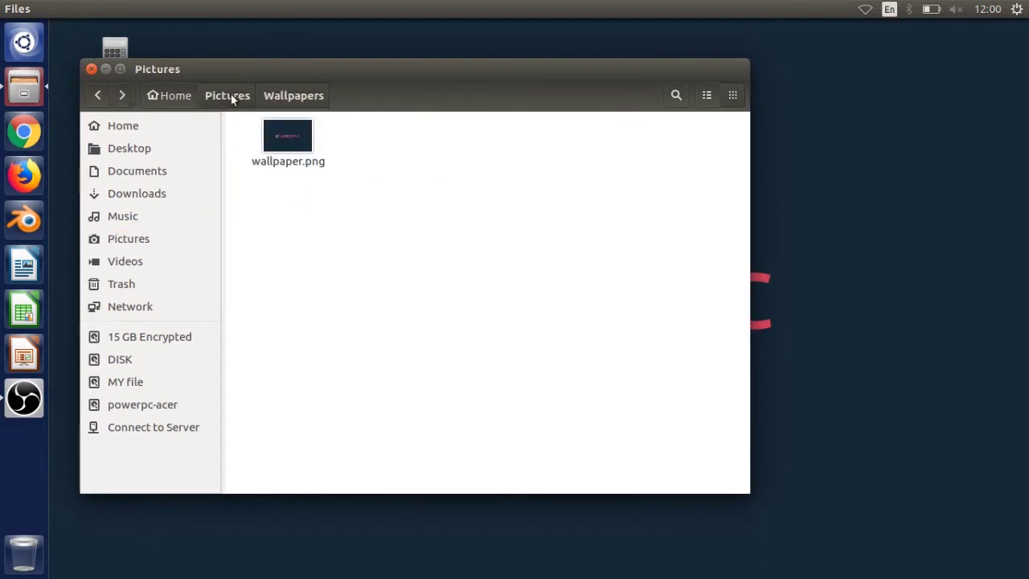
{"action": "left_click", "coordinate": [91, 70]}
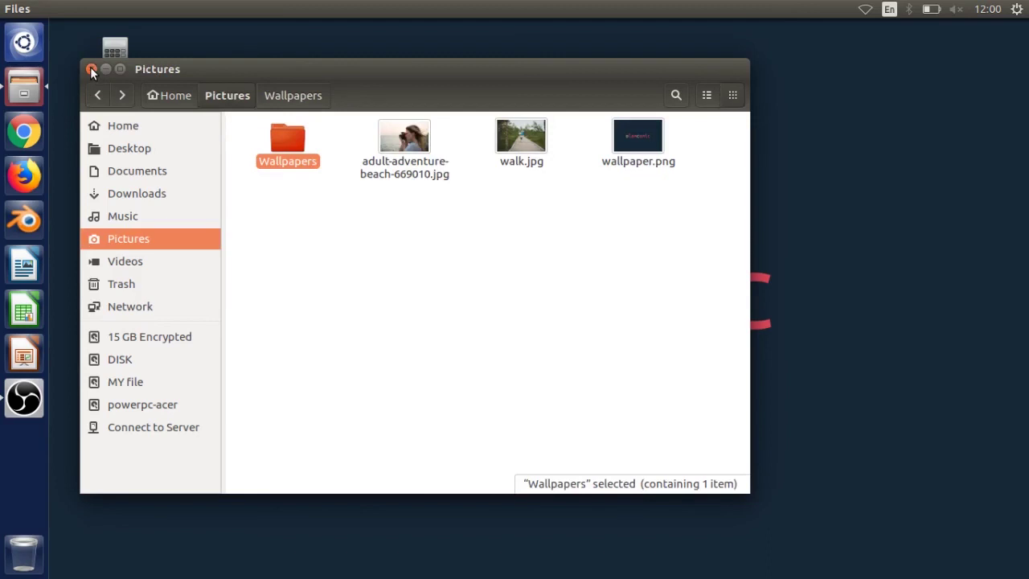